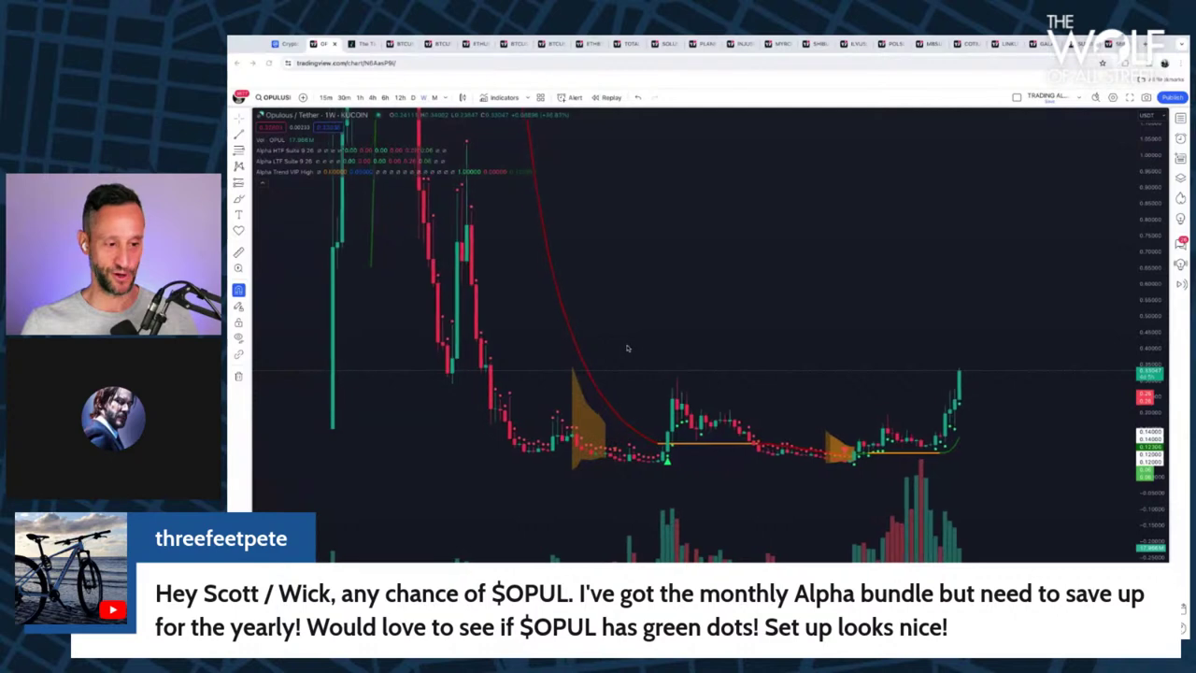
- View the OPUL chart on the 12-hour, 6-hour and 1-hour timeframes in turn
scroll(627, 349, up, 3)
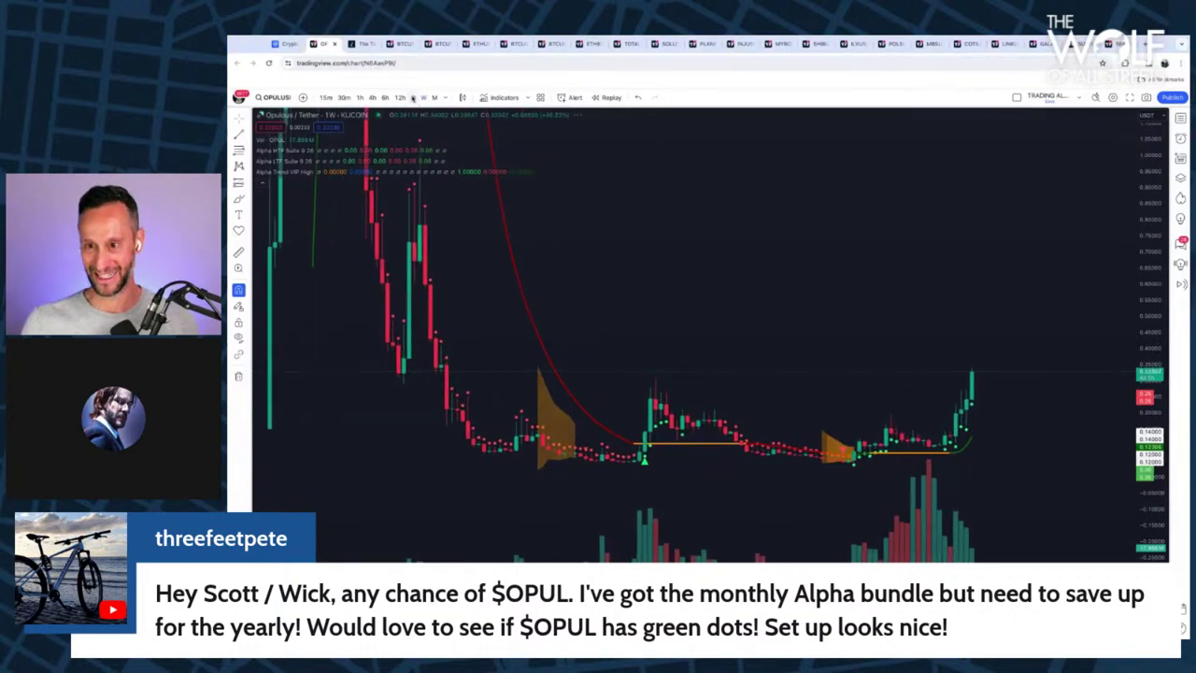
click(399, 97)
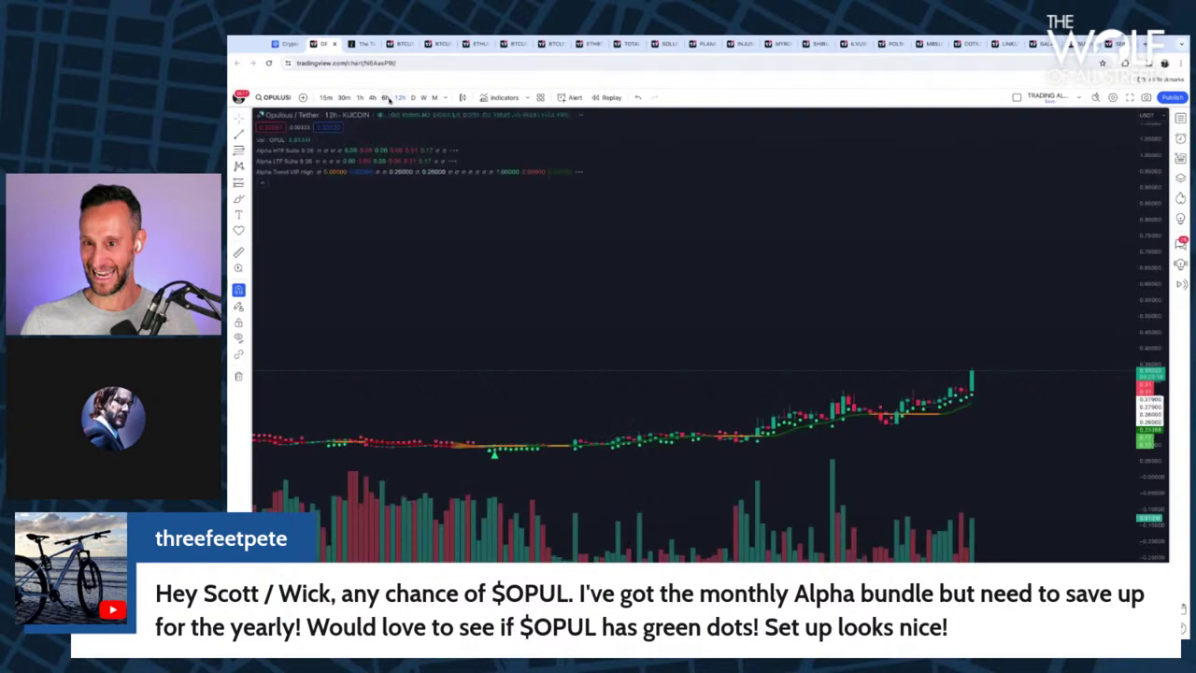
click(385, 97)
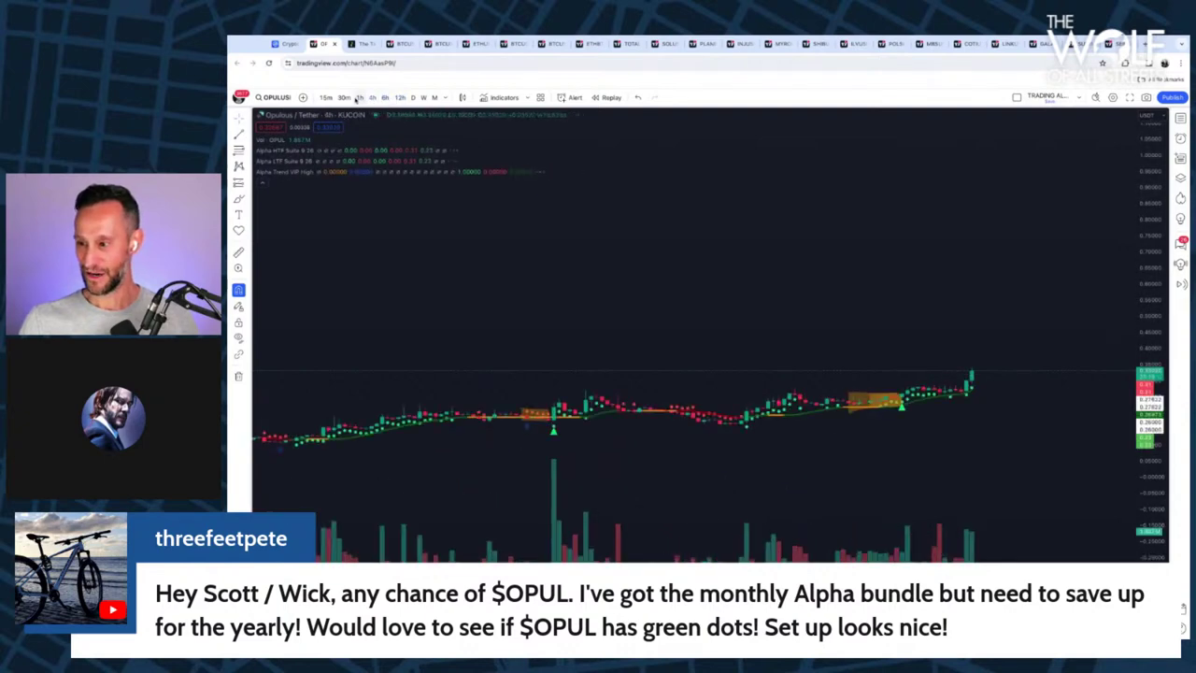
click(359, 97)
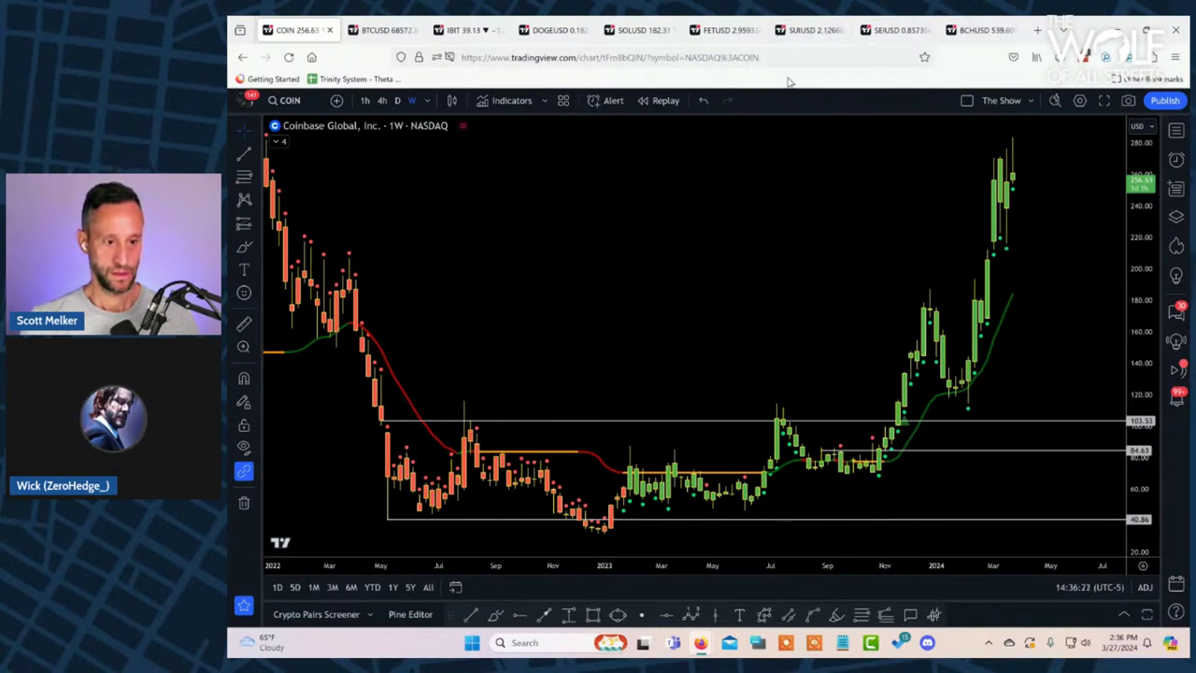
- Switch to the BTCUSD tab with the annotated weekly Bitcoin chart
click(397, 31)
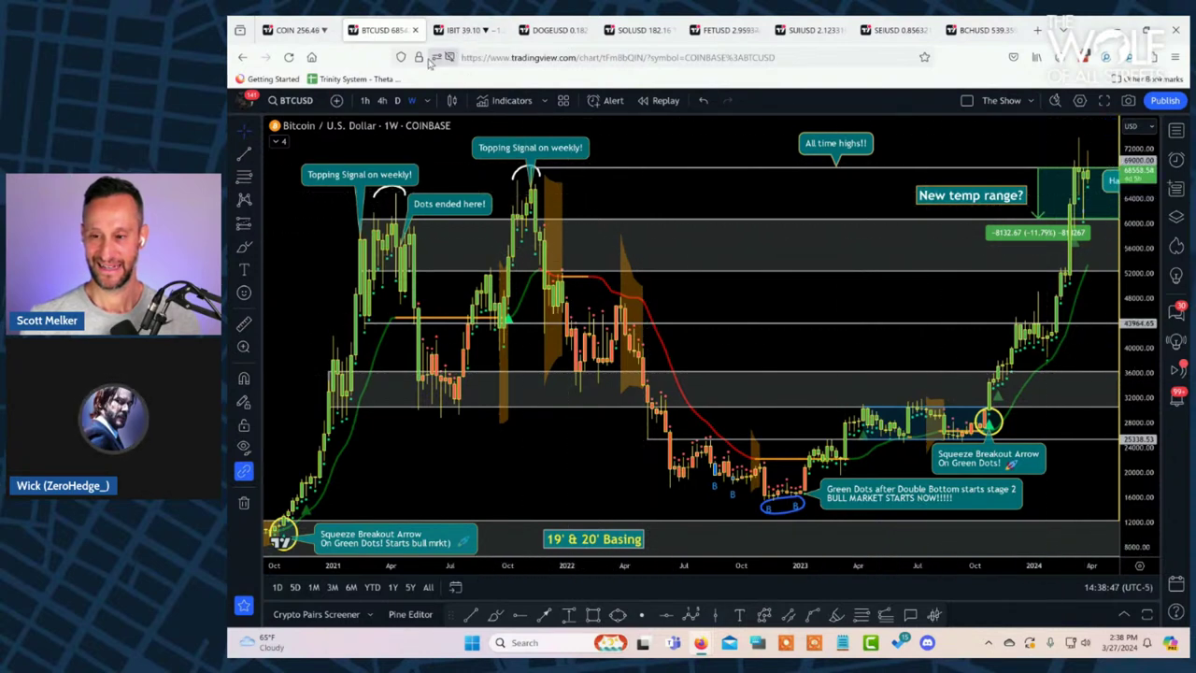
- Switch to the IBIT tab showing the 4-hour iShares Bitcoin Trust chart
click(459, 31)
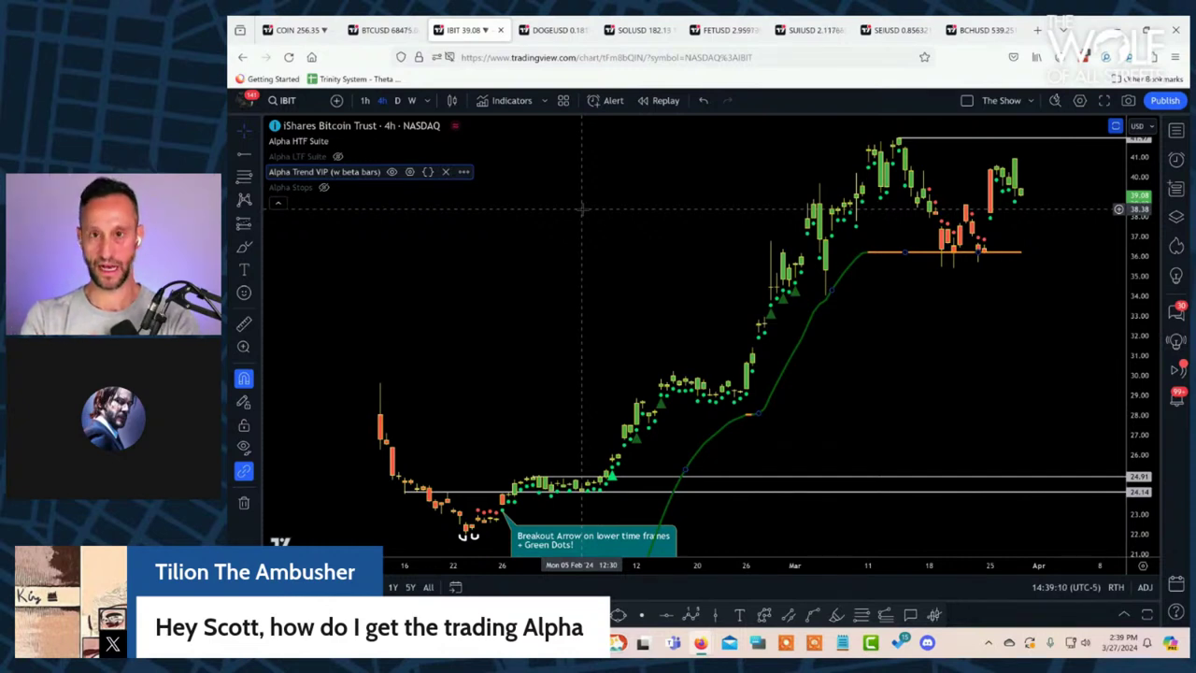
- Show the IBIT chart full-screen, shift the lower candles into view and collapse the indicator list
key(F11)
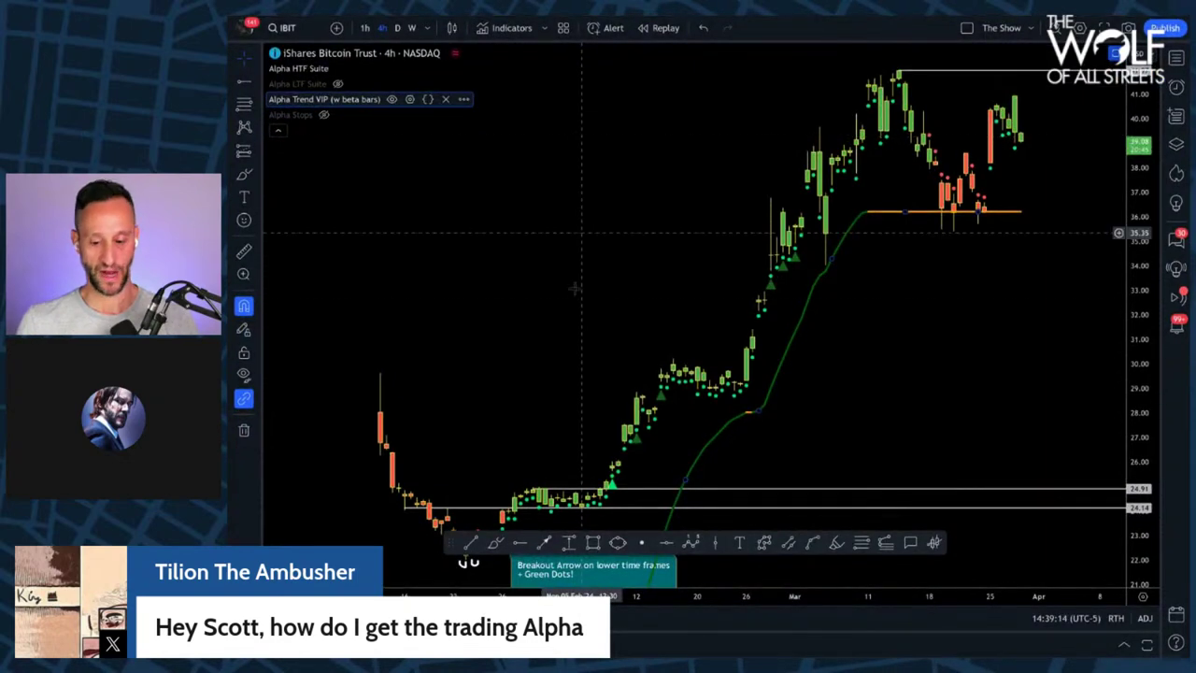
drag(447, 542, 558, 619)
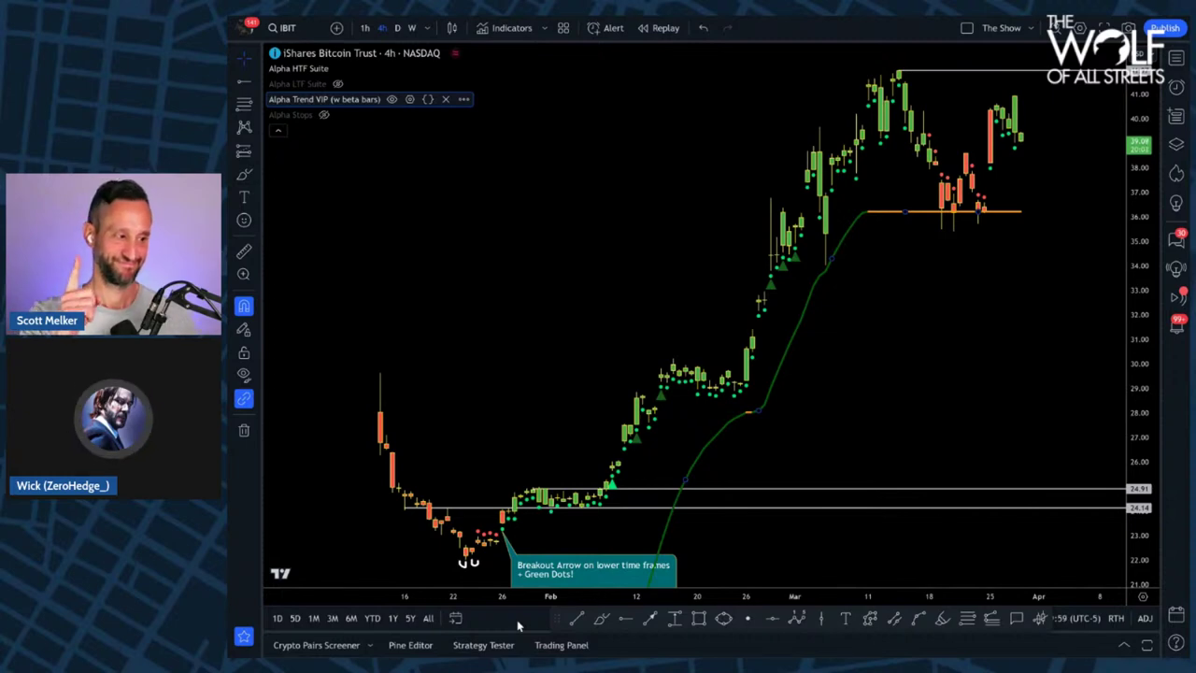
click(280, 132)
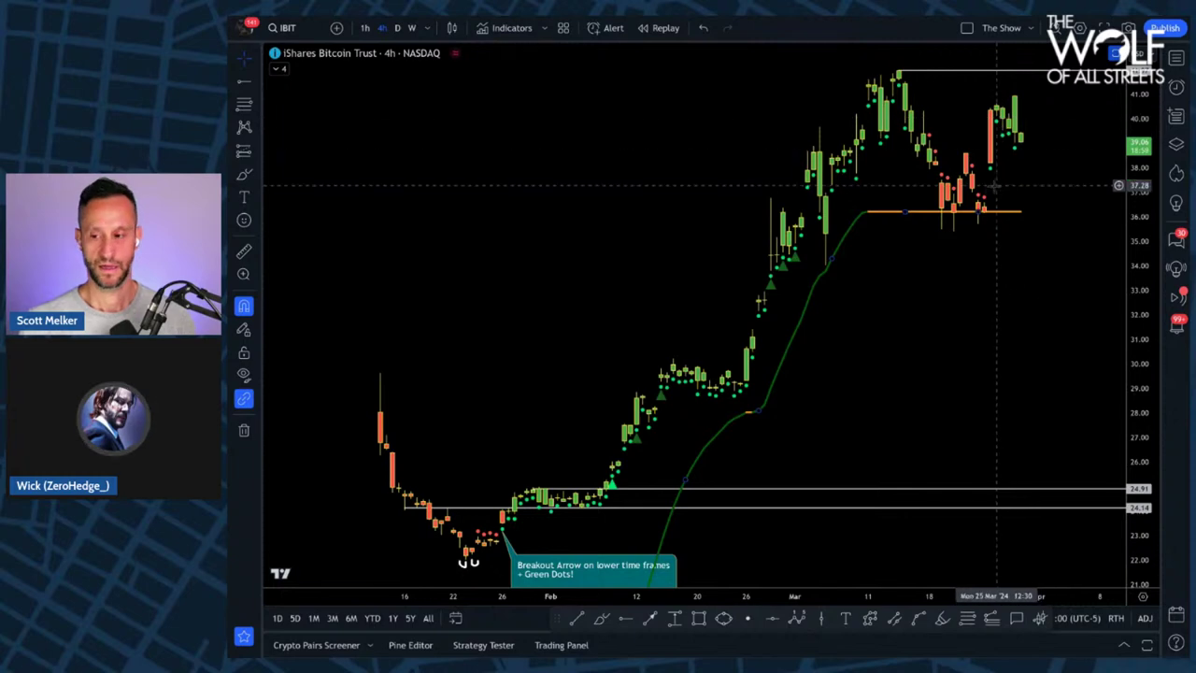
- Draw a horizontal ray at 35.11 just below the orange support, with magnet snapping off
click(626, 620)
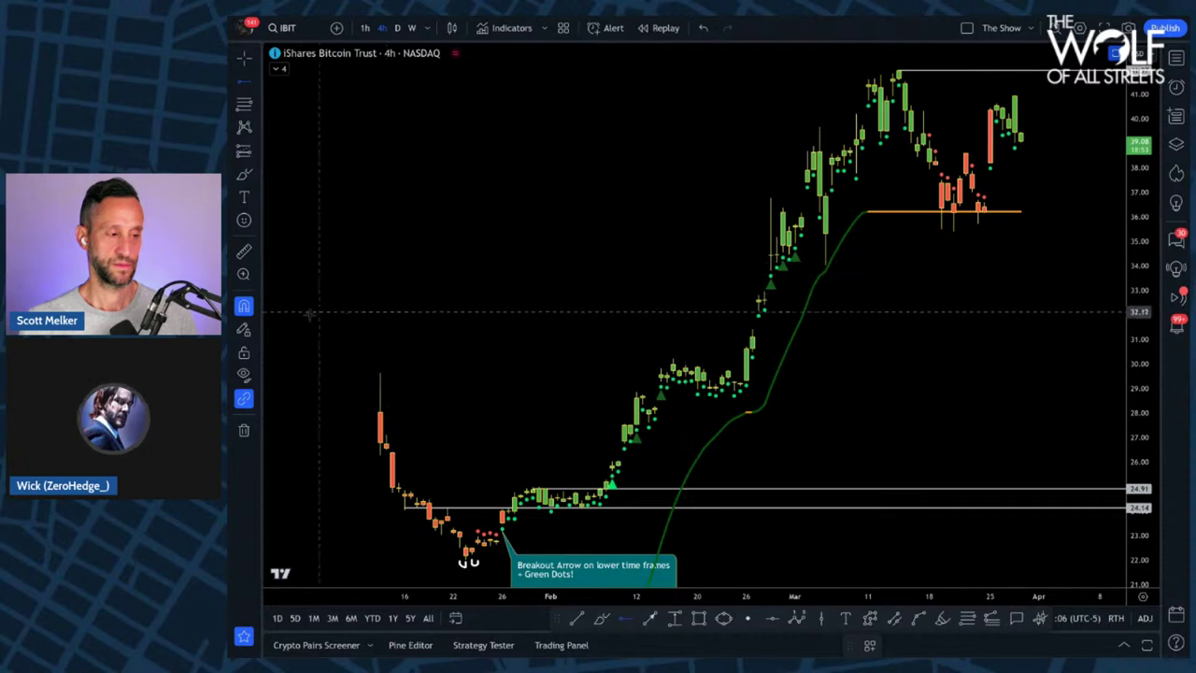
key(Escape)
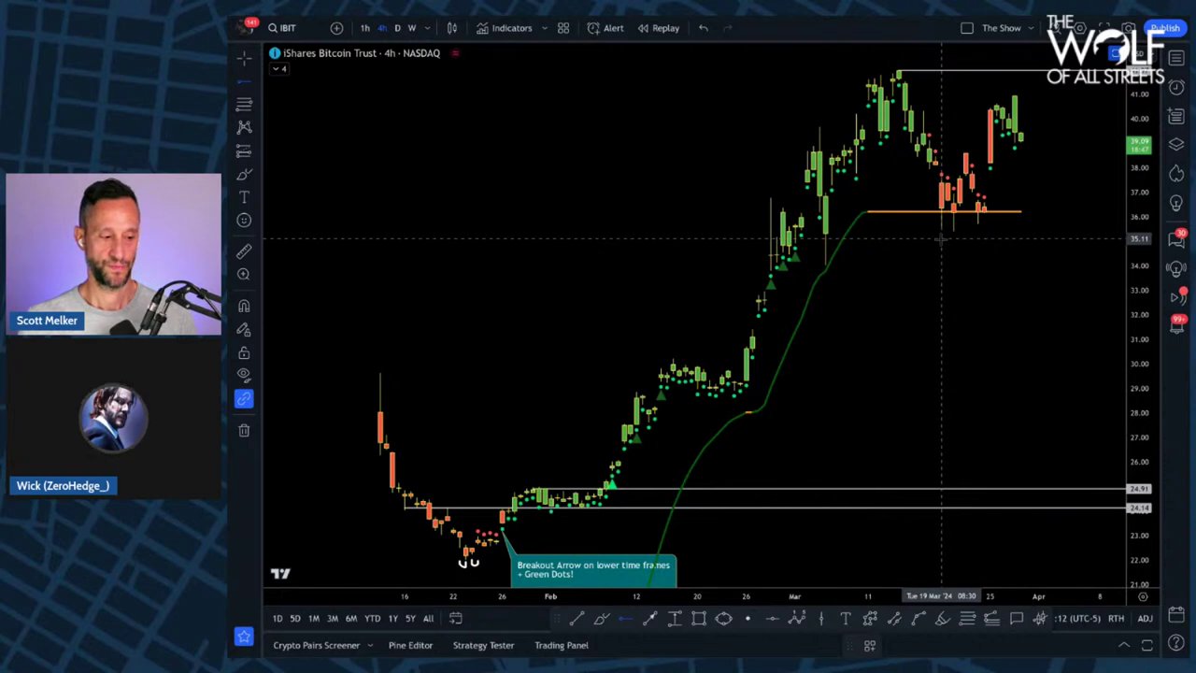
click(942, 238)
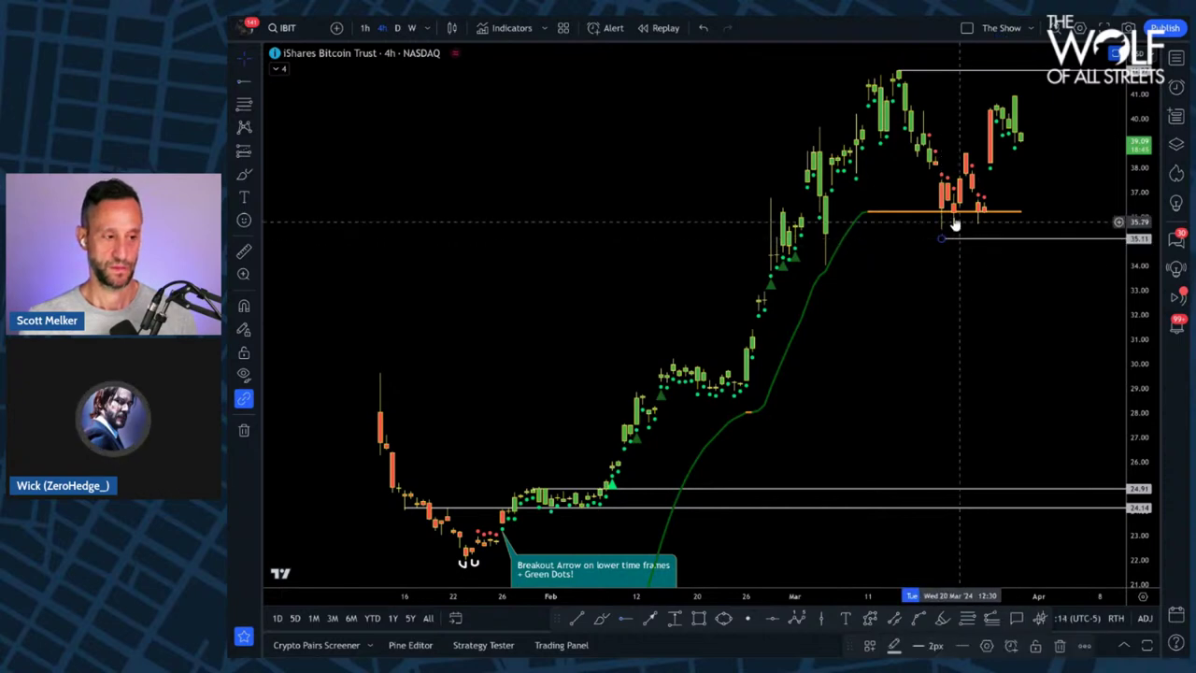
click(968, 241)
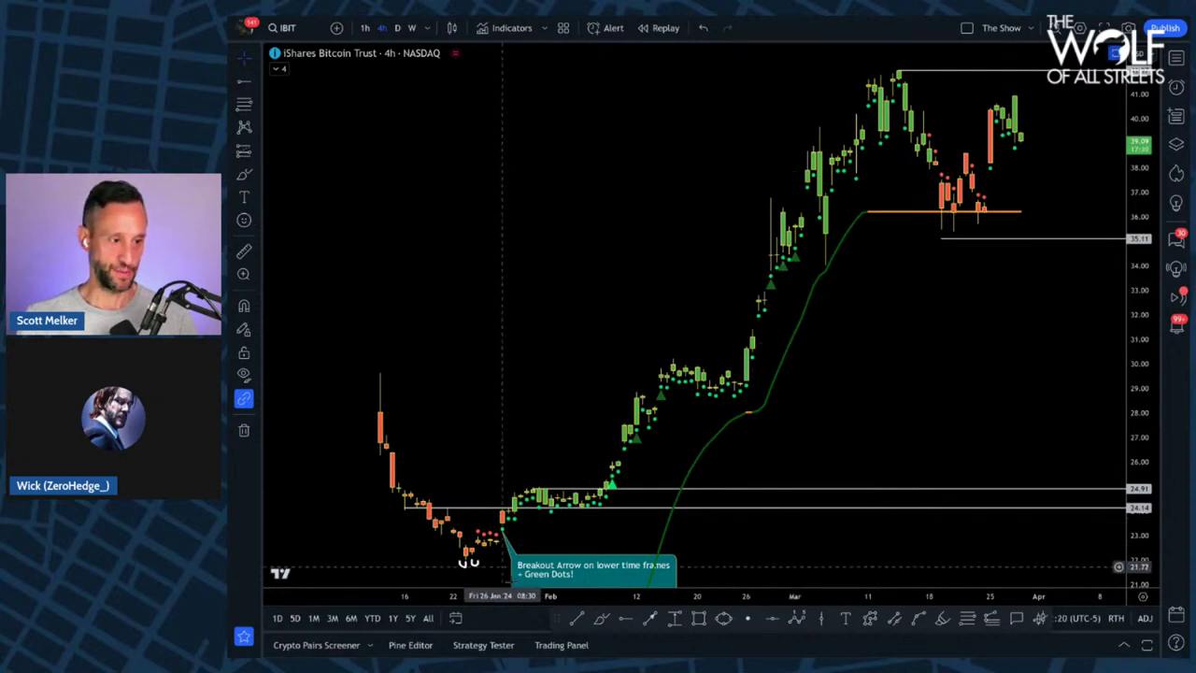
- Brush a blue freehand curve beneath the orange support level
click(601, 621)
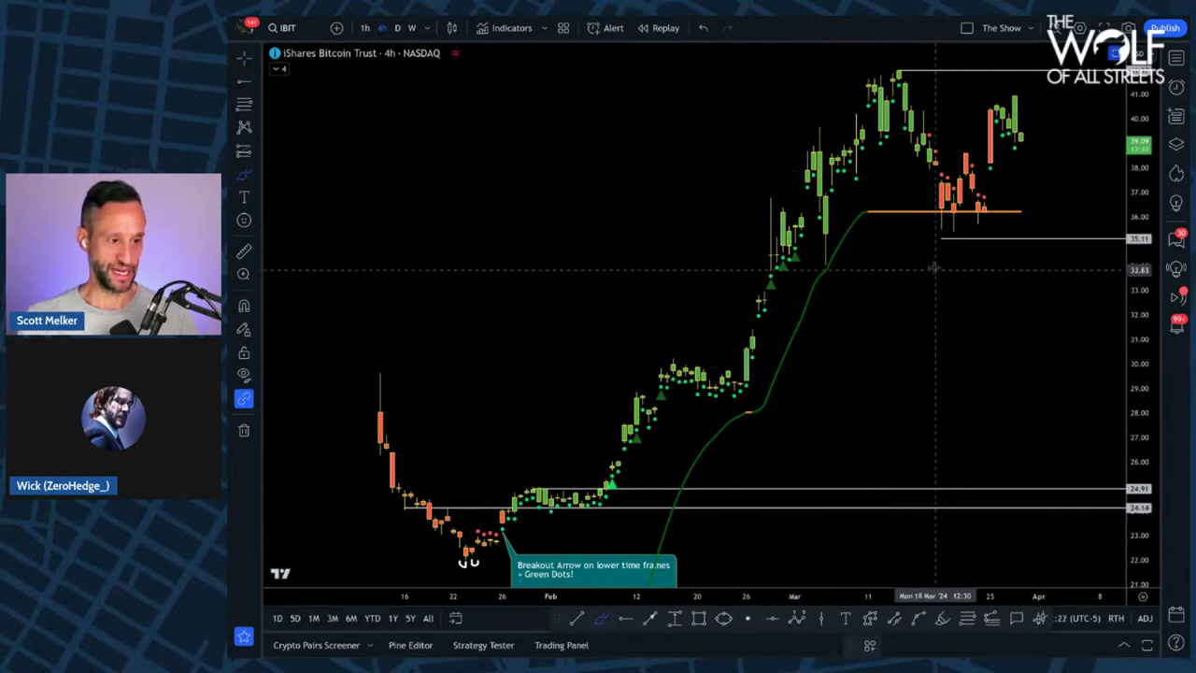
drag(934, 237, 1005, 229)
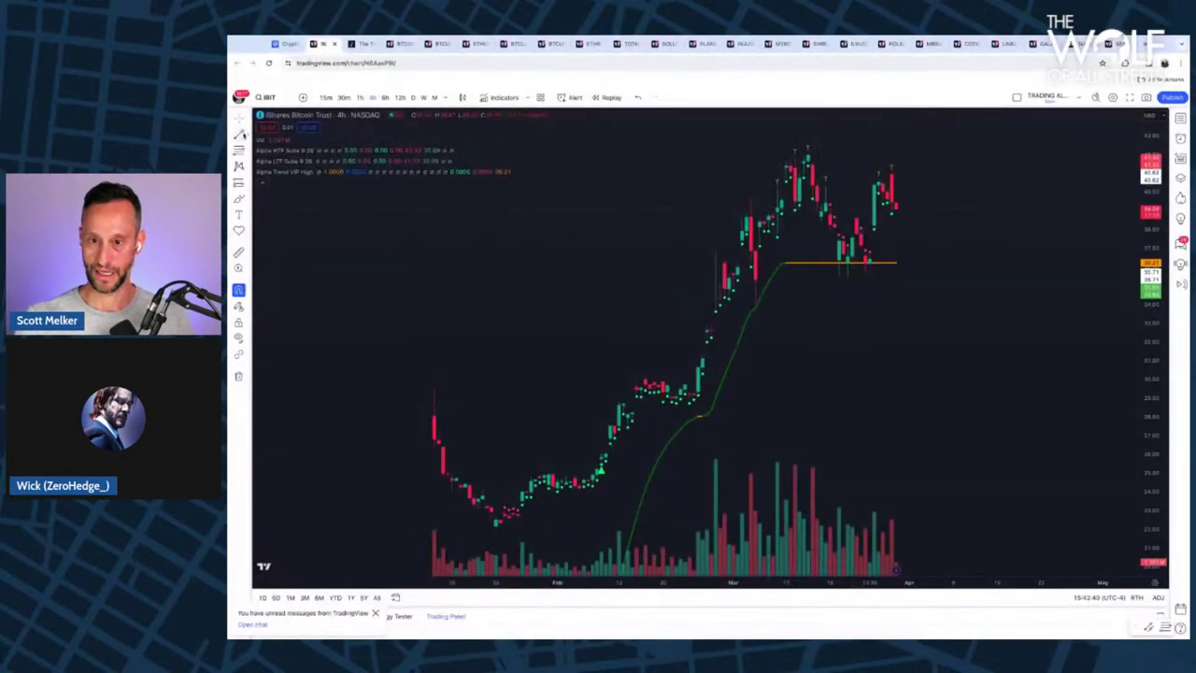
- Add a white horizontal ray near the latest candles, nudge it lower, then exit full-screen
click(249, 138)
click(288, 253)
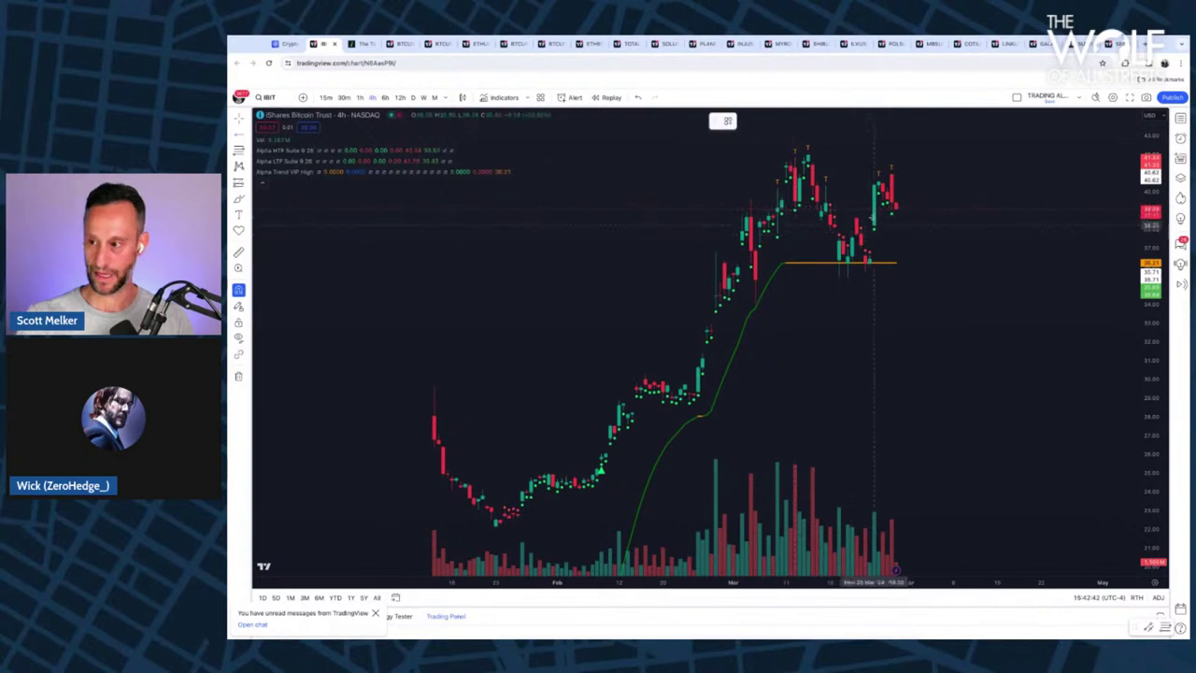
click(890, 213)
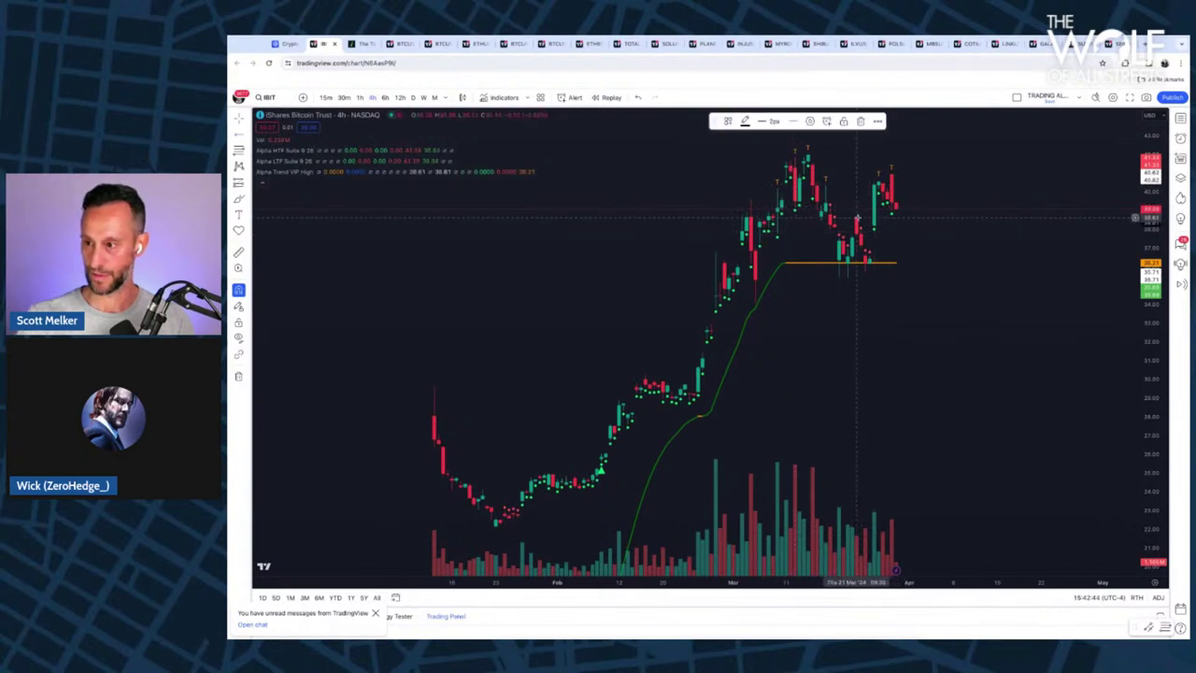
click(745, 121)
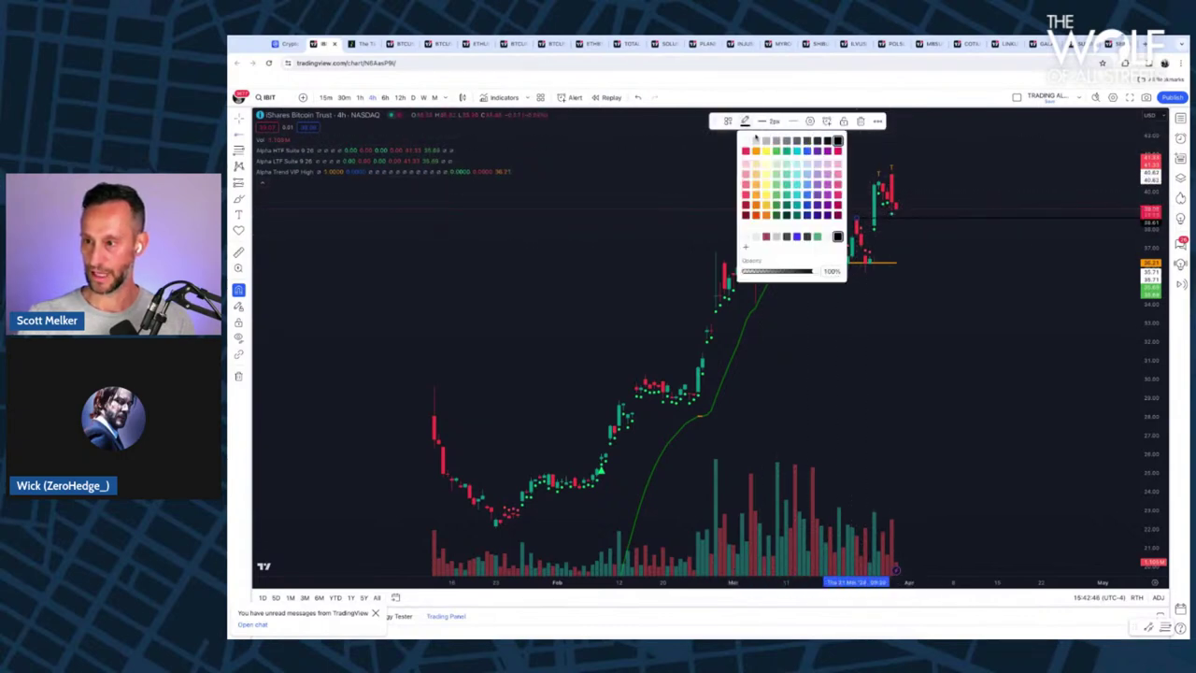
click(747, 140)
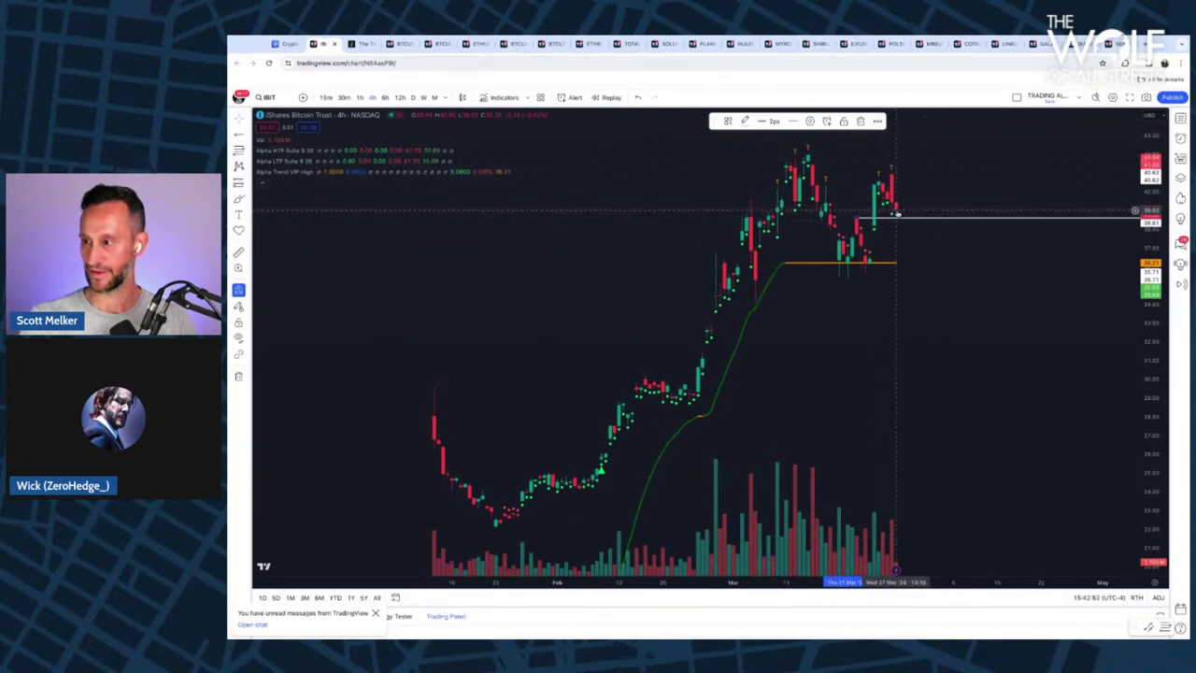
drag(900, 215, 897, 223)
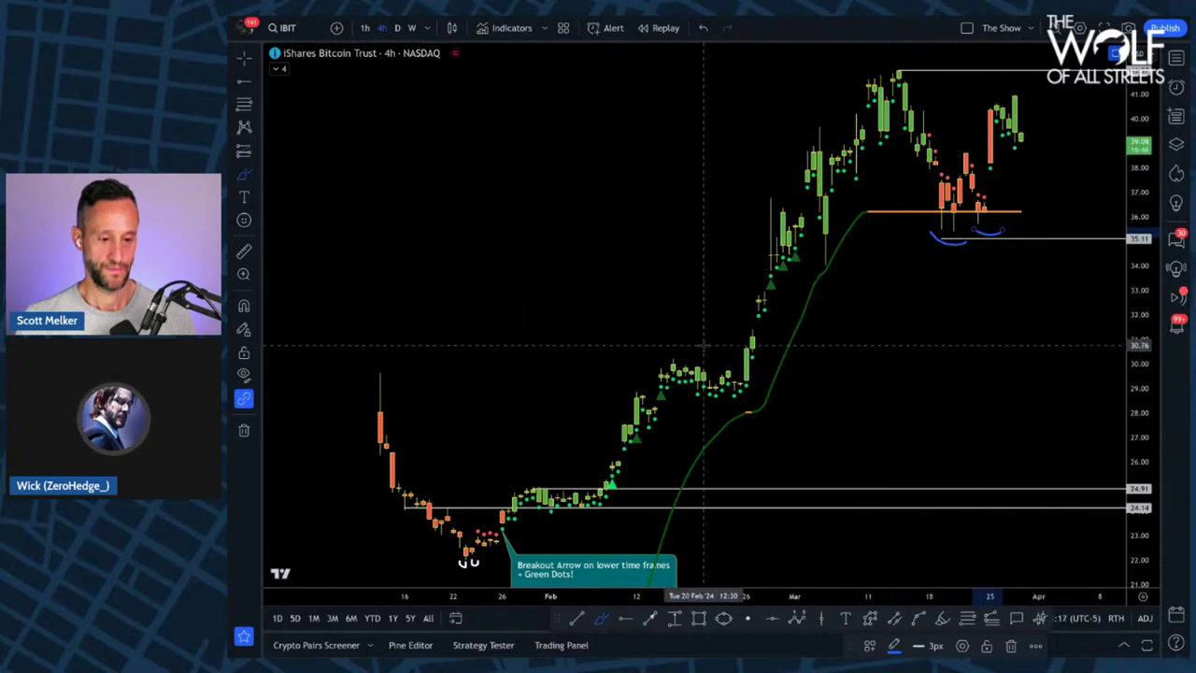
key(Escape)
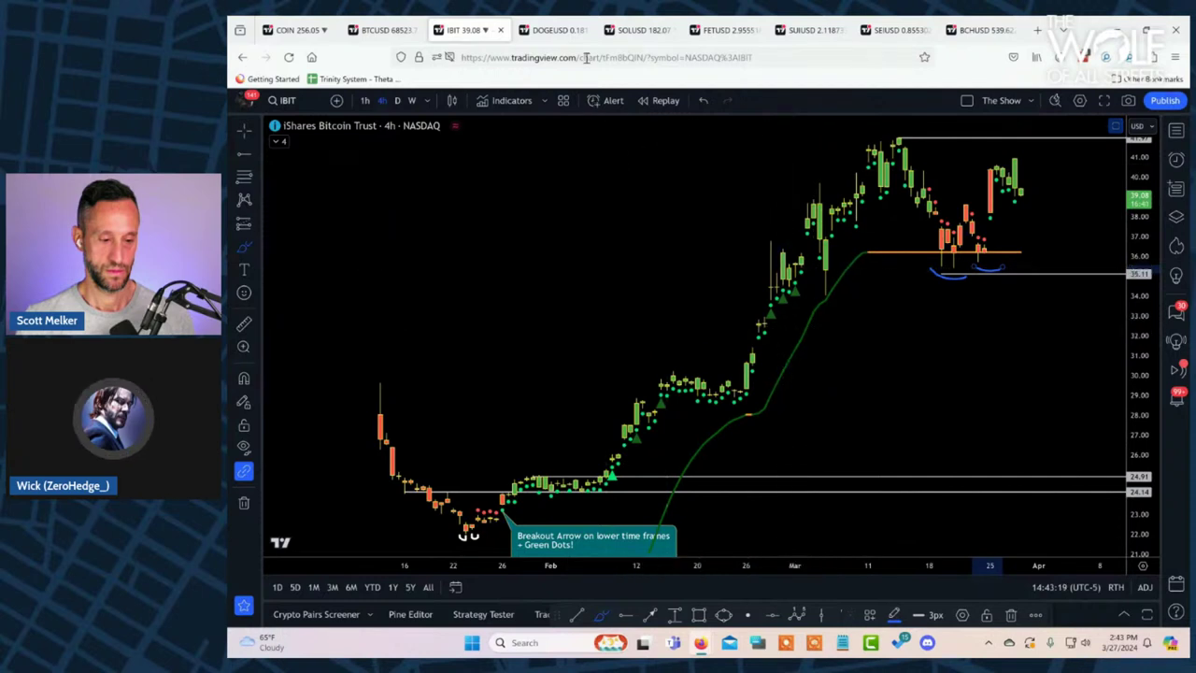
- Open the DOGEUSD weekly chart and inspect its Stage 2 label
click(565, 32)
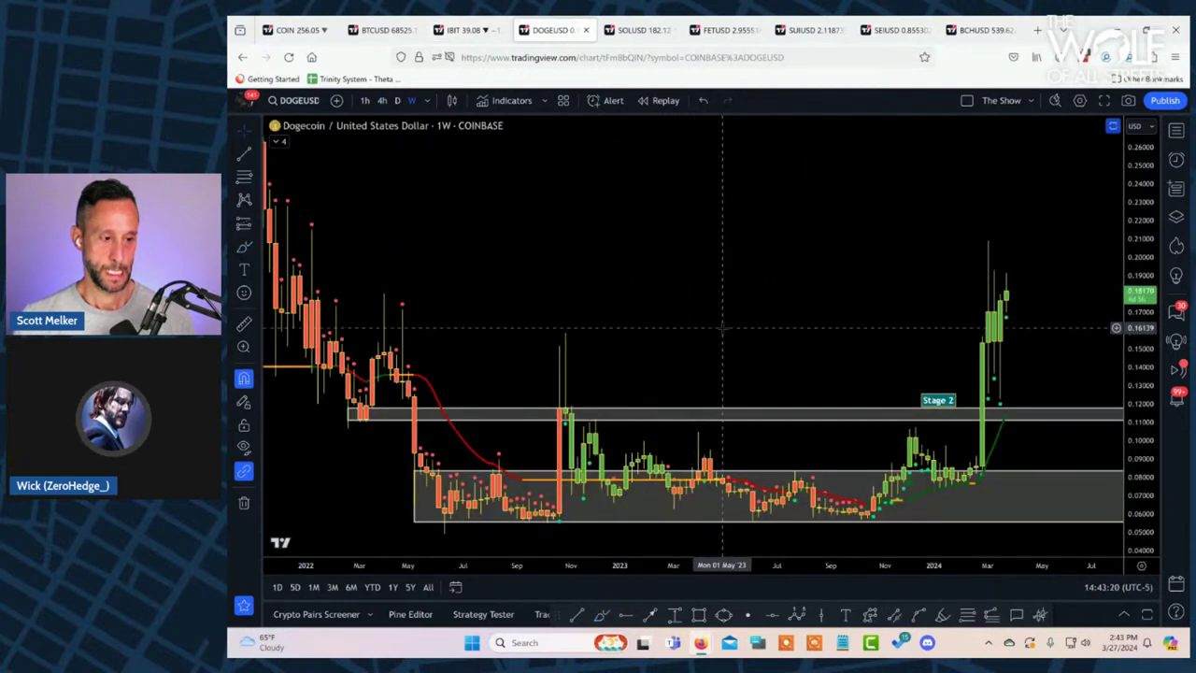
click(938, 400)
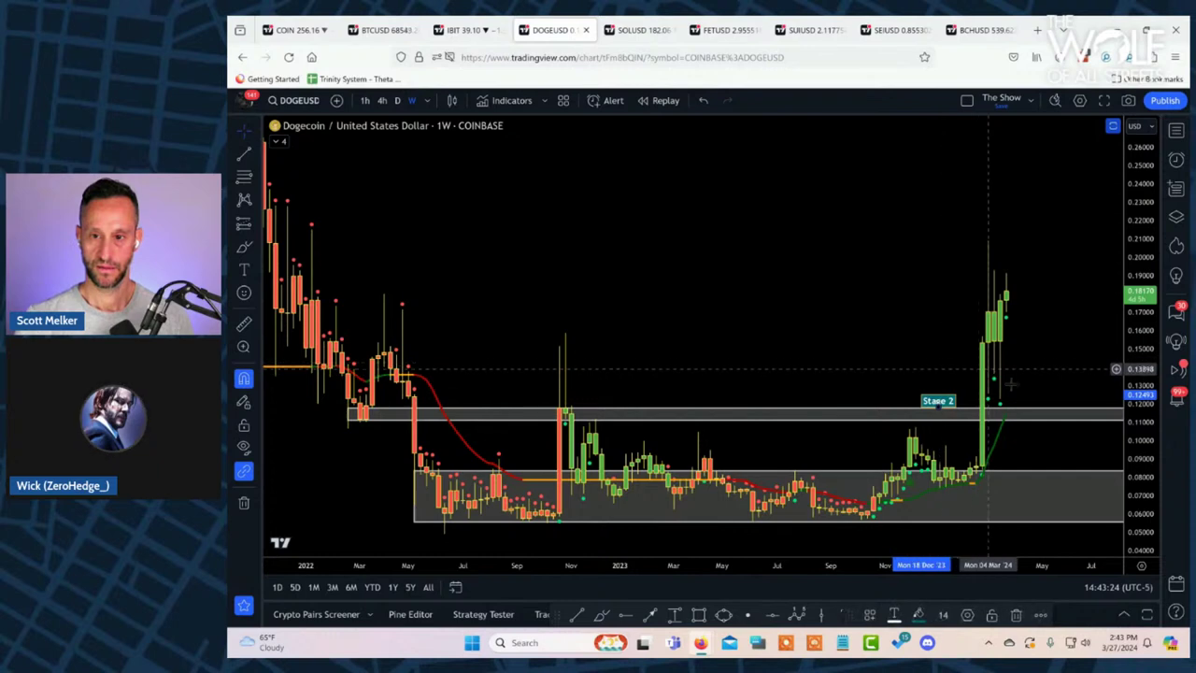
click(1056, 449)
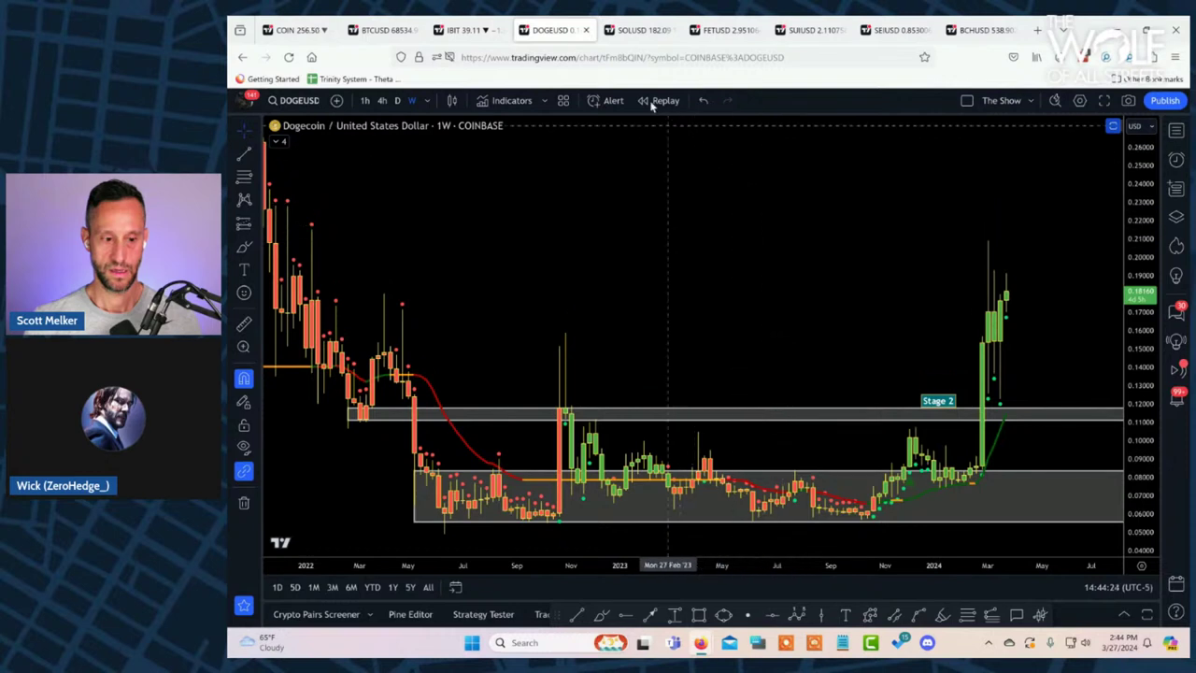
click(630, 31)
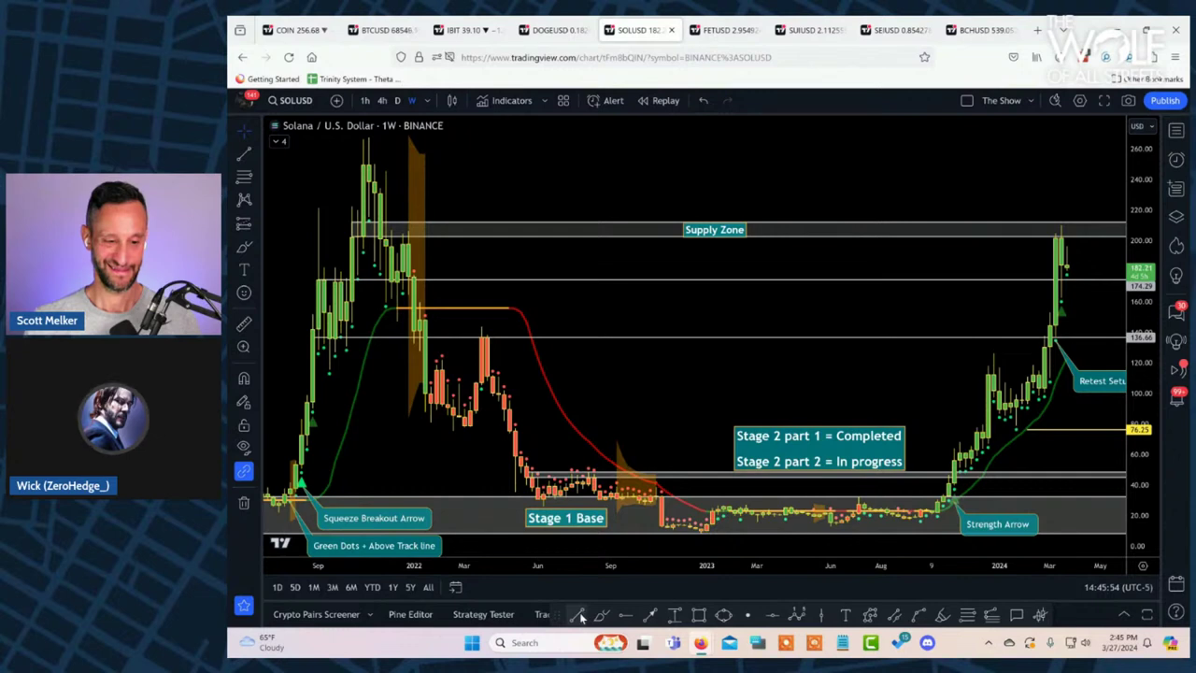
- Draw a horizontal line at Solana's 2021 high near 250
click(631, 616)
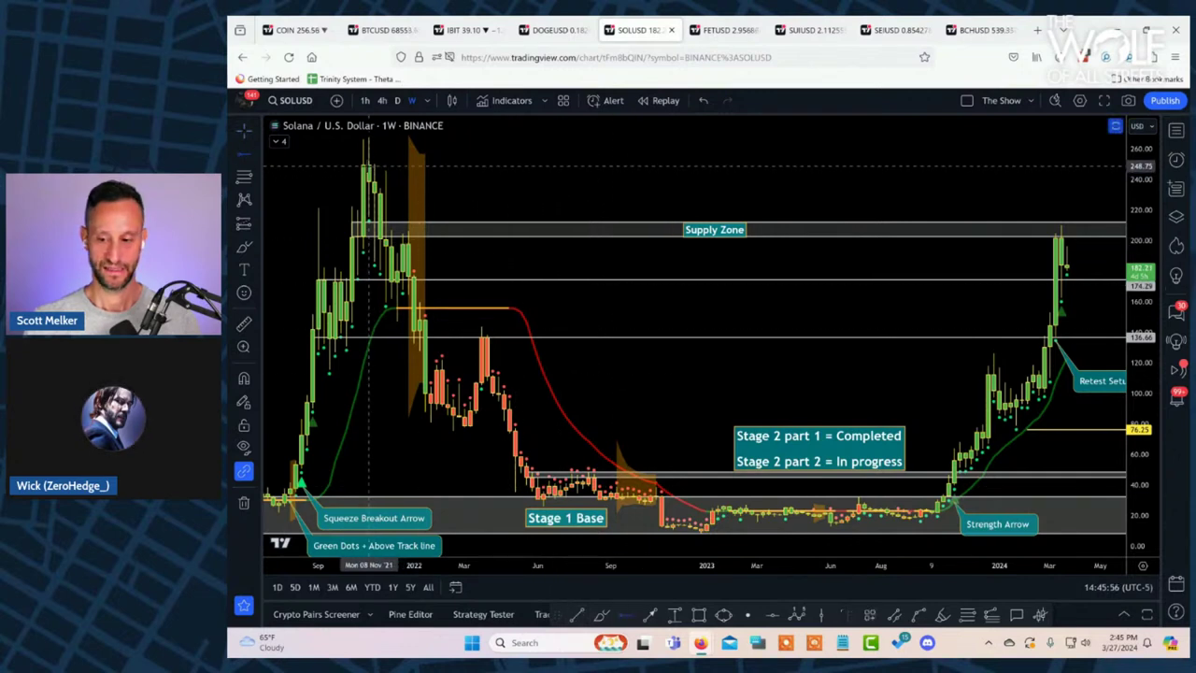
click(364, 168)
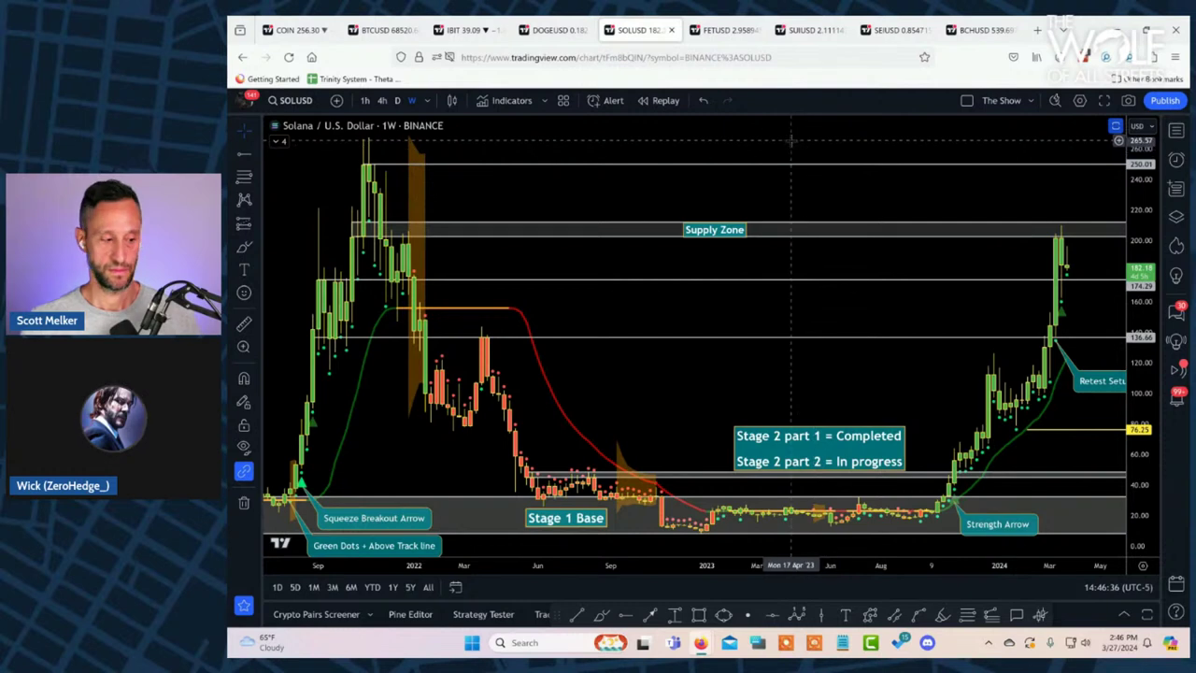
- Switch to the FETUSD weekly chart and pan it to show Nov 2022 onward
click(725, 31)
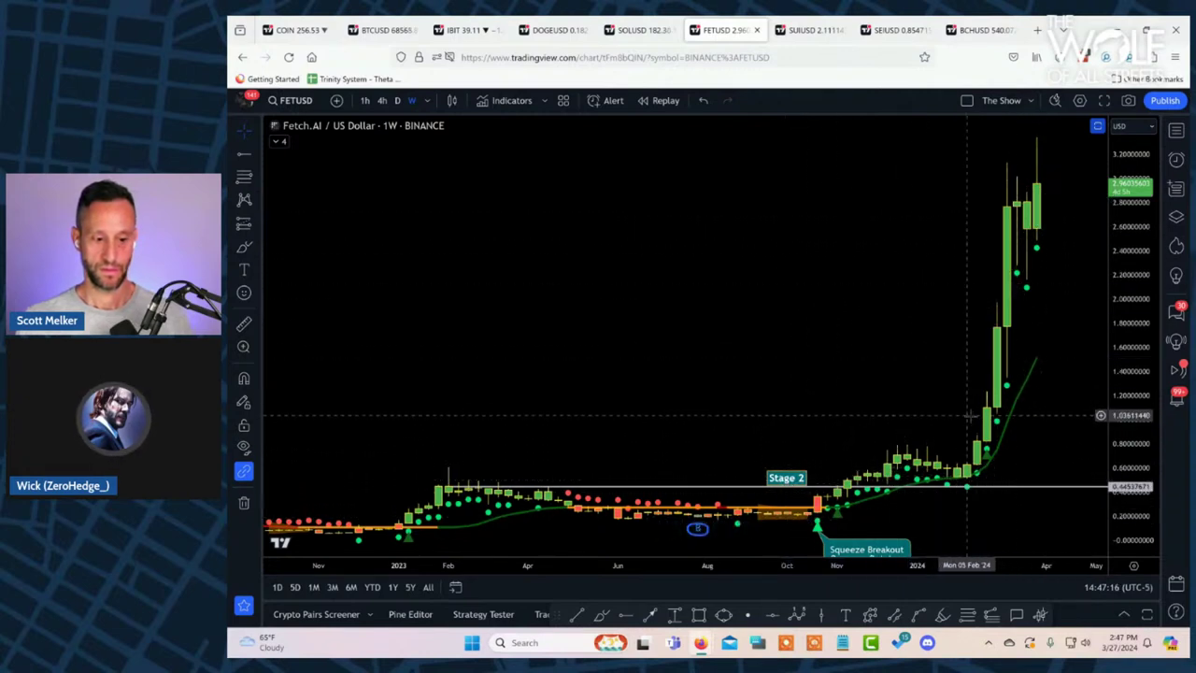
scroll(761, 334, right, 5)
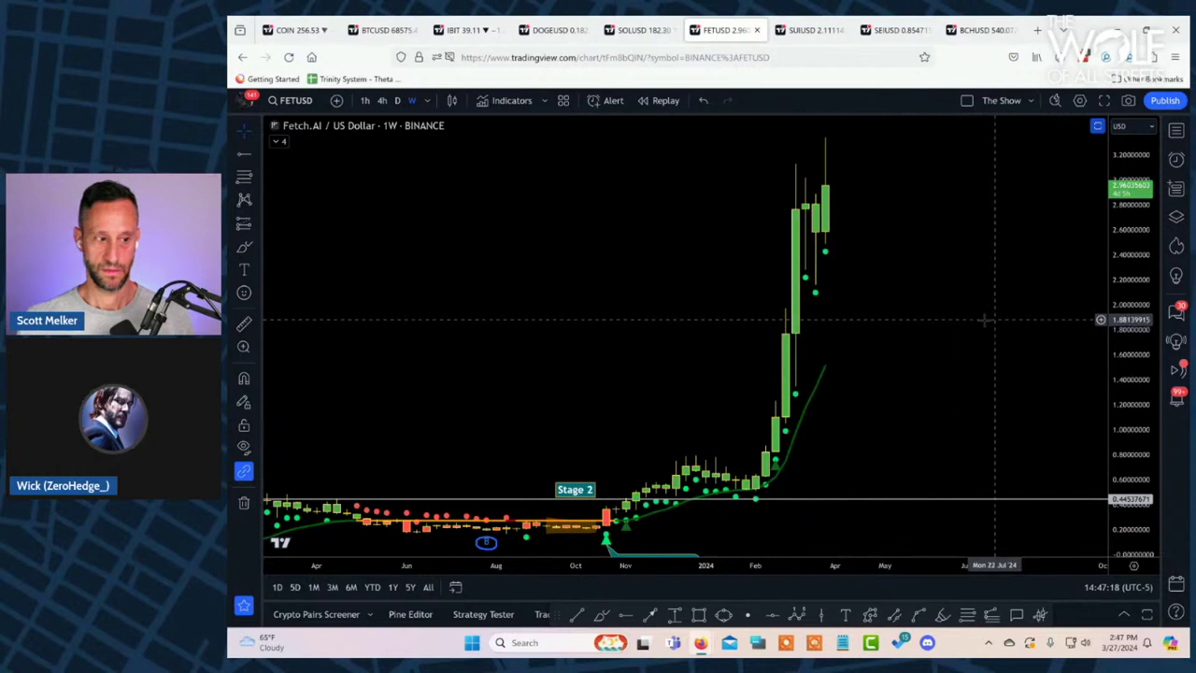
scroll(790, 315, right, 5)
scroll(1050, 309, left, 8)
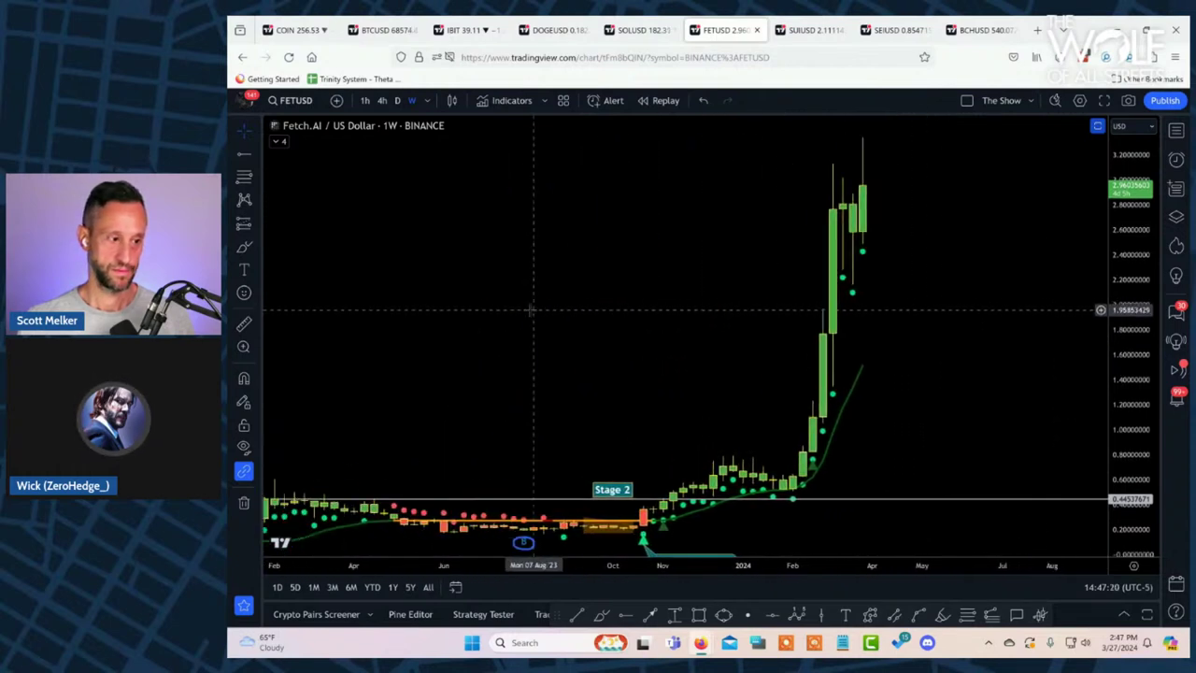
mouse_move(533, 311)
mouse_down()
mouse_move(742, 307)
mouse_move(692, 310)
mouse_up()
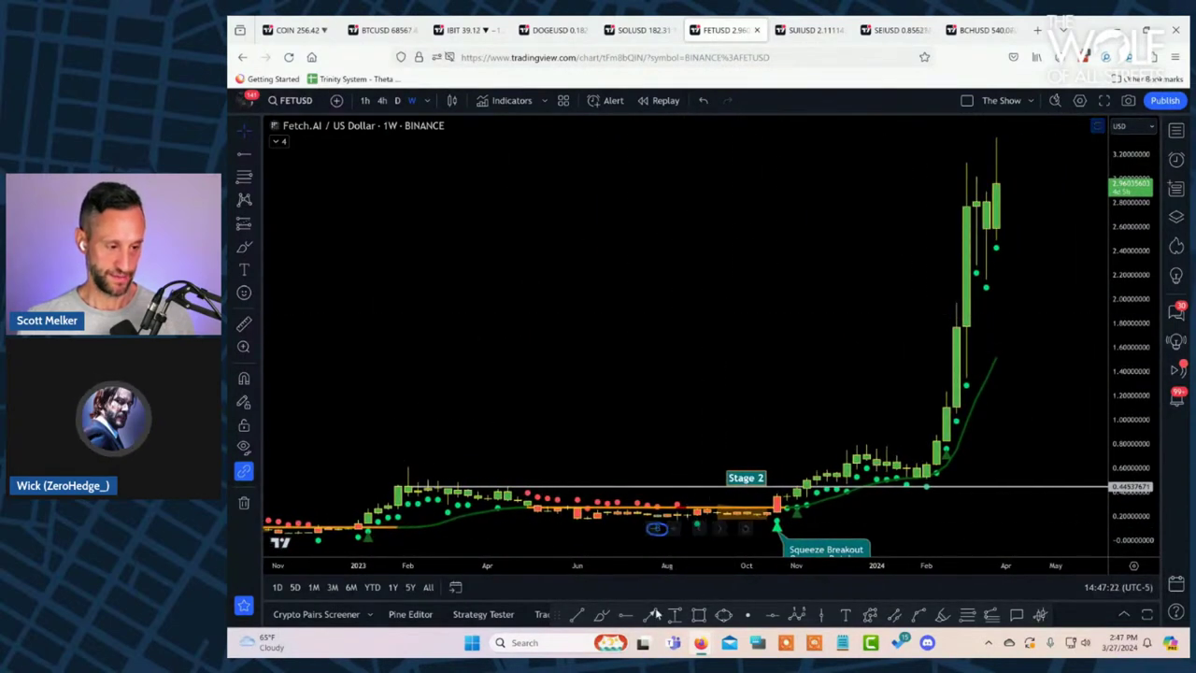
- Brush-sketch the horizontal base and two descending left walls on the FETUSD chart, undoing a stray stroke
click(599, 617)
mouse_move(379, 306)
mouse_down()
mouse_move(428, 302)
mouse_move(449, 328)
mouse_up()
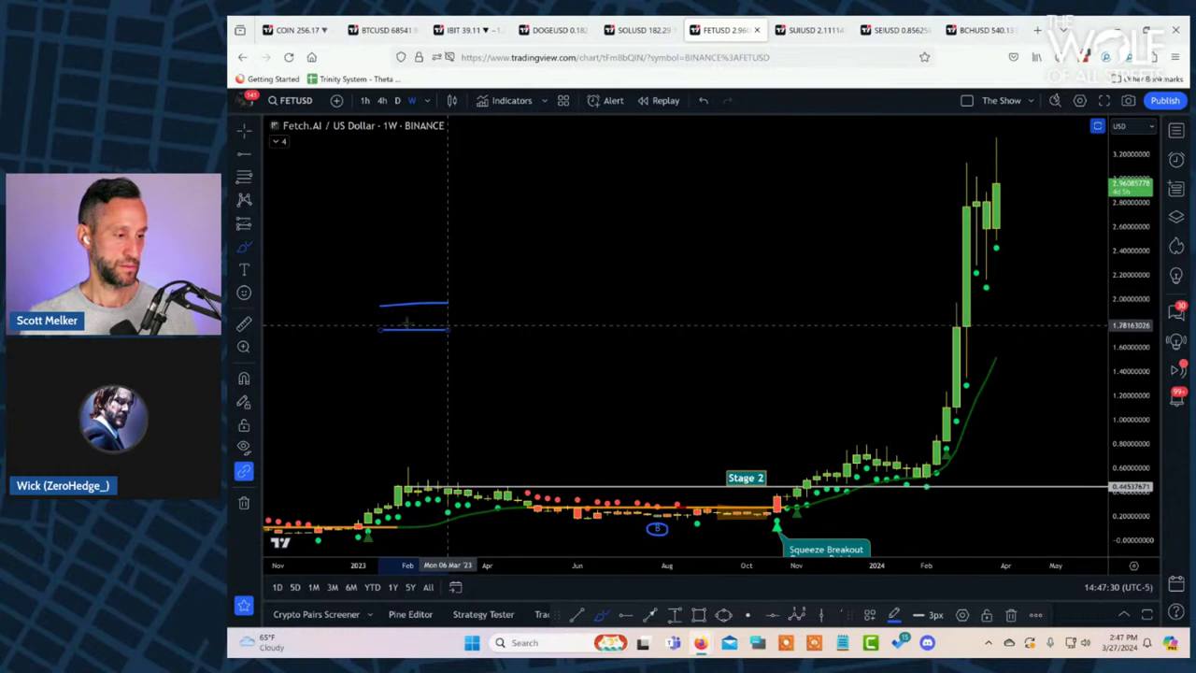
drag(329, 234, 379, 304)
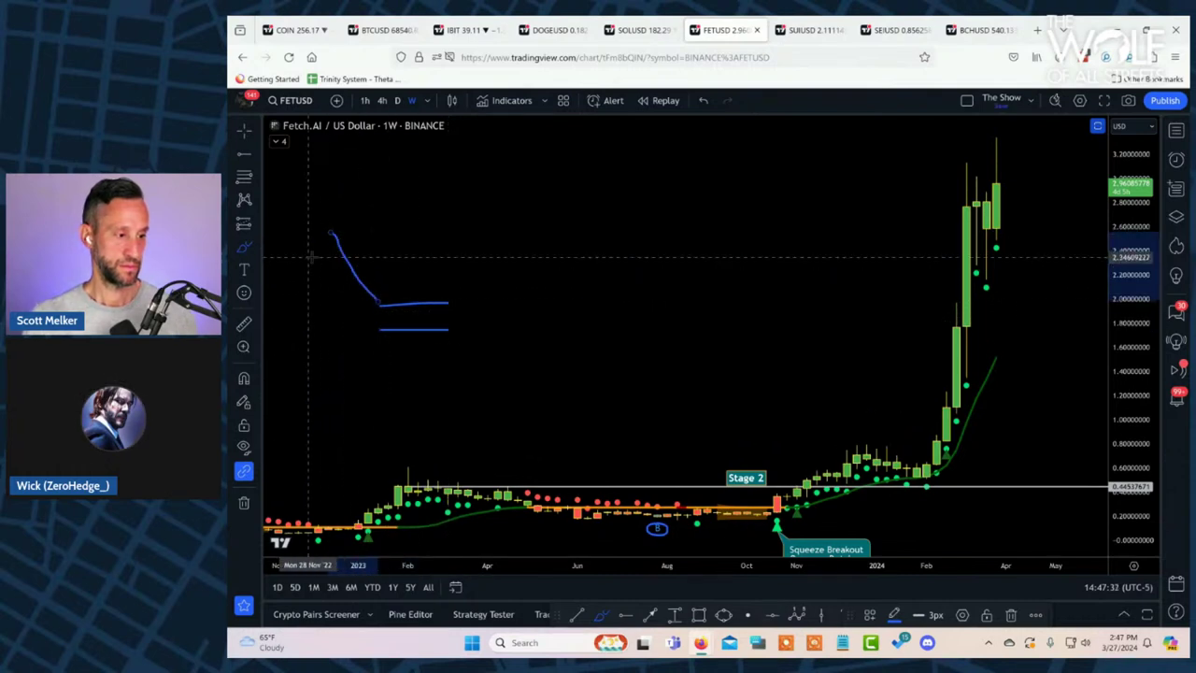
drag(309, 256, 348, 297)
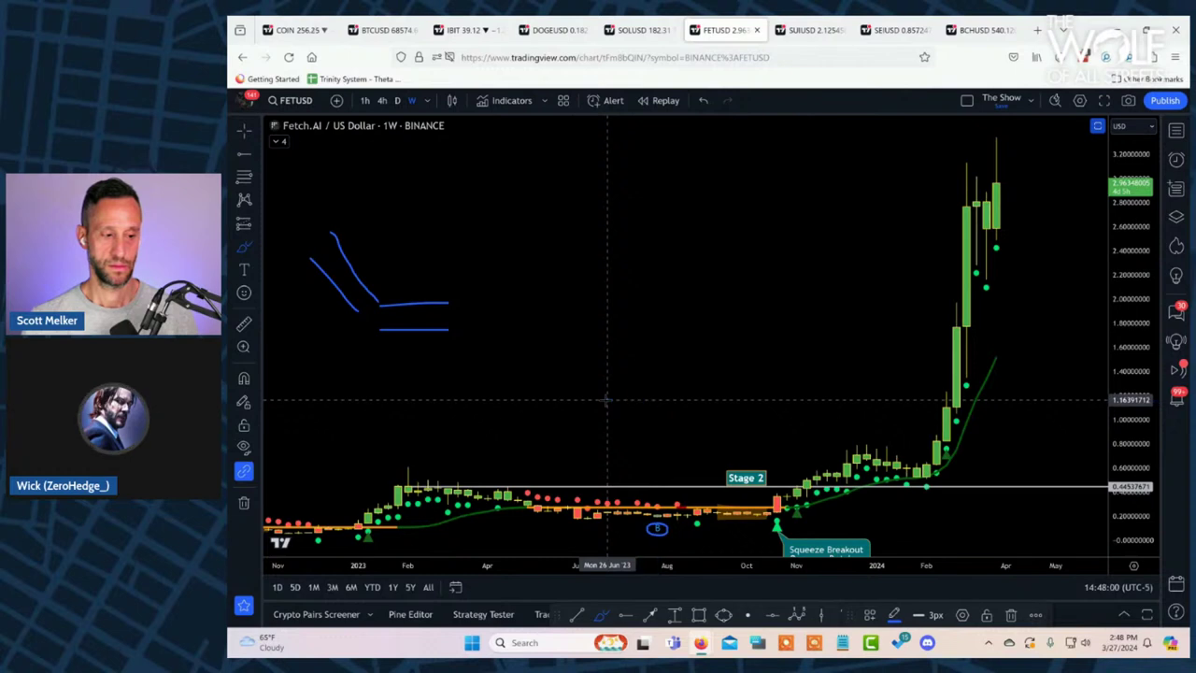
drag(656, 356, 596, 358)
key(ctrl+z)
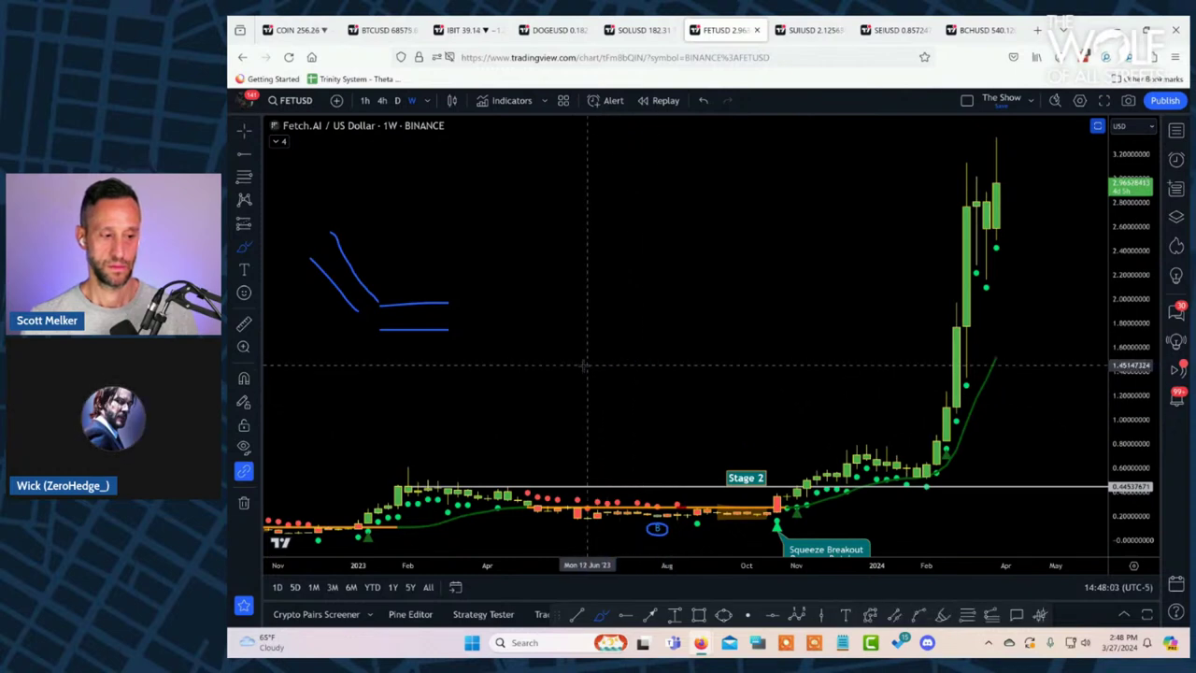
- Sketch two rising right walls and the two horizontal top-plateau lines of the cycle
drag(663, 337, 610, 342)
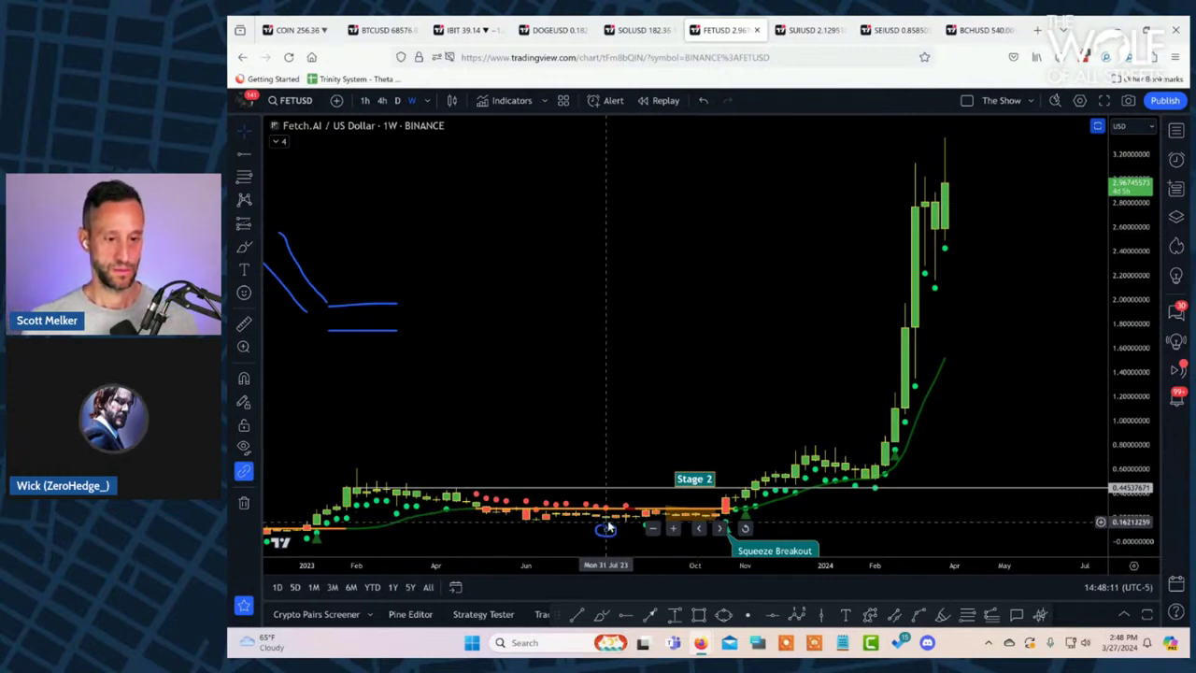
drag(502, 401, 547, 399)
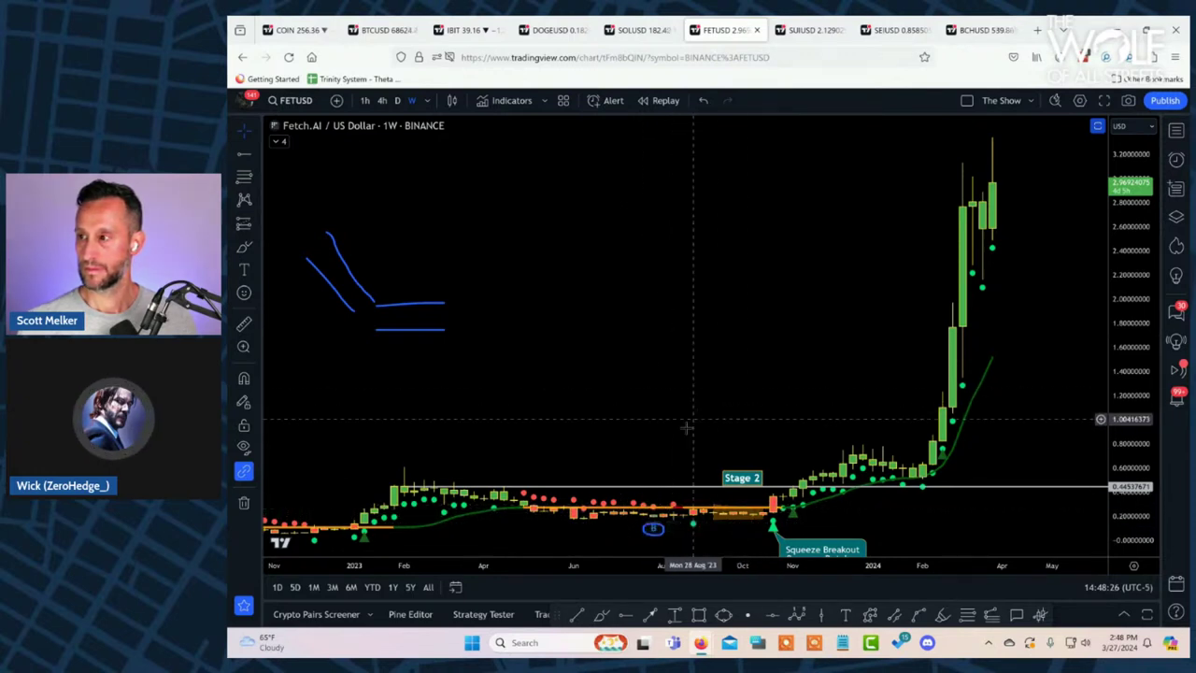
click(601, 612)
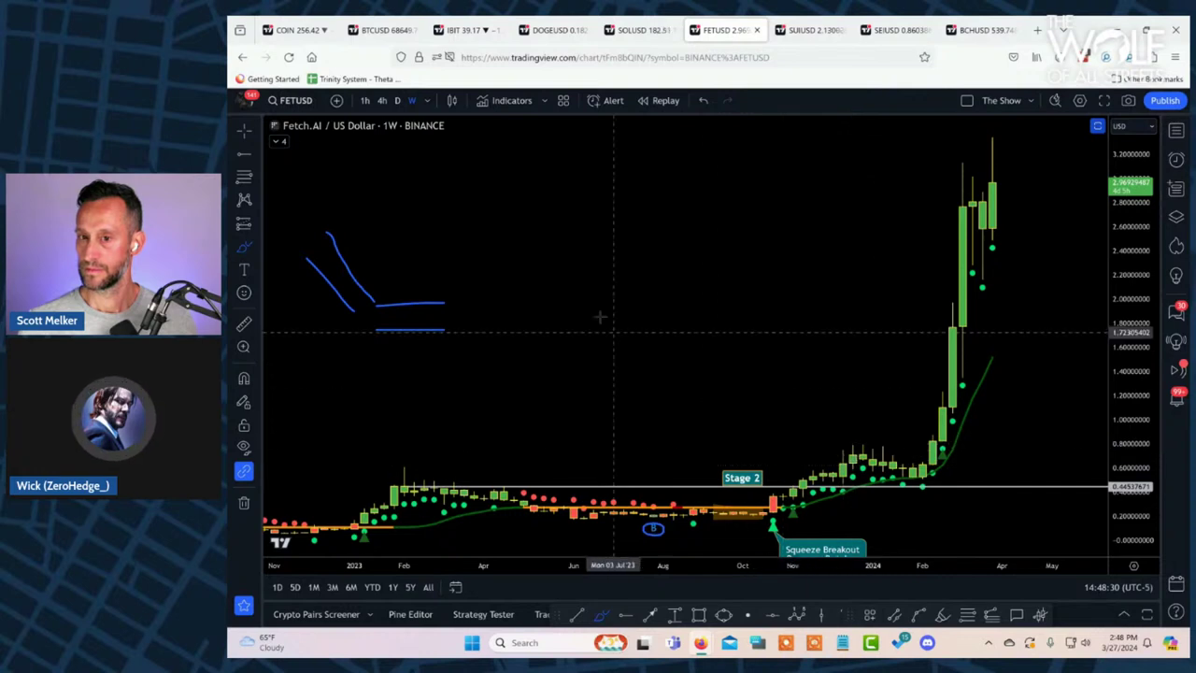
drag(445, 301, 535, 213)
drag(475, 301, 564, 227)
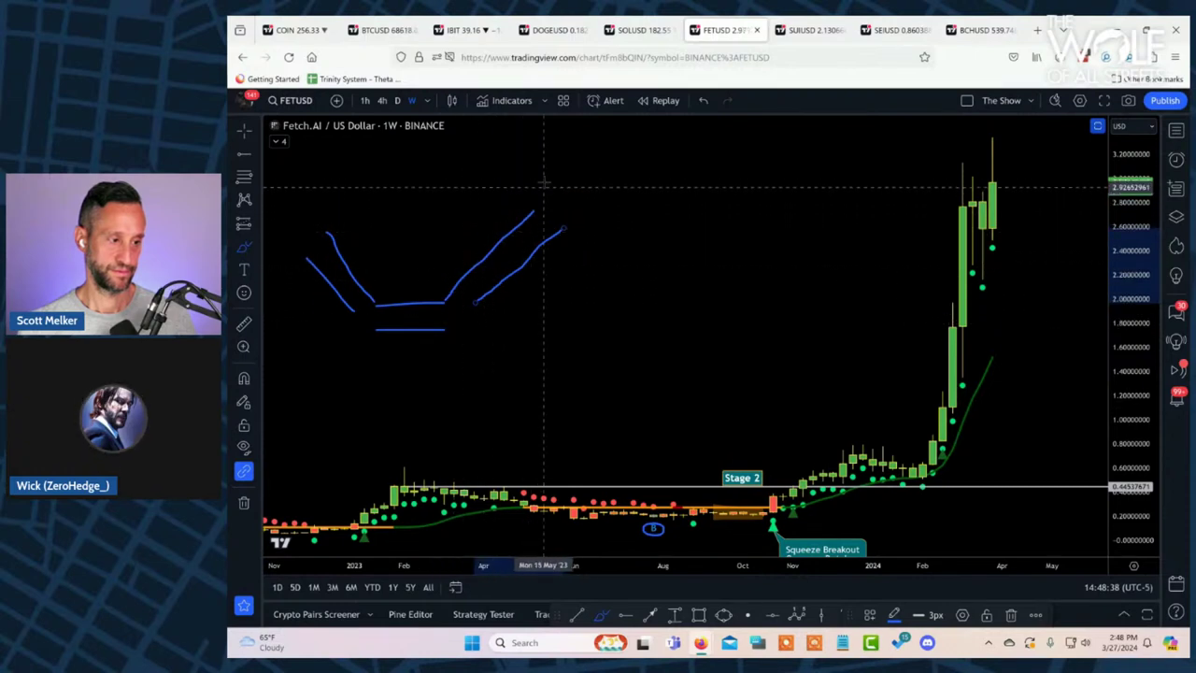
drag(544, 180, 694, 181)
drag(565, 222, 694, 223)
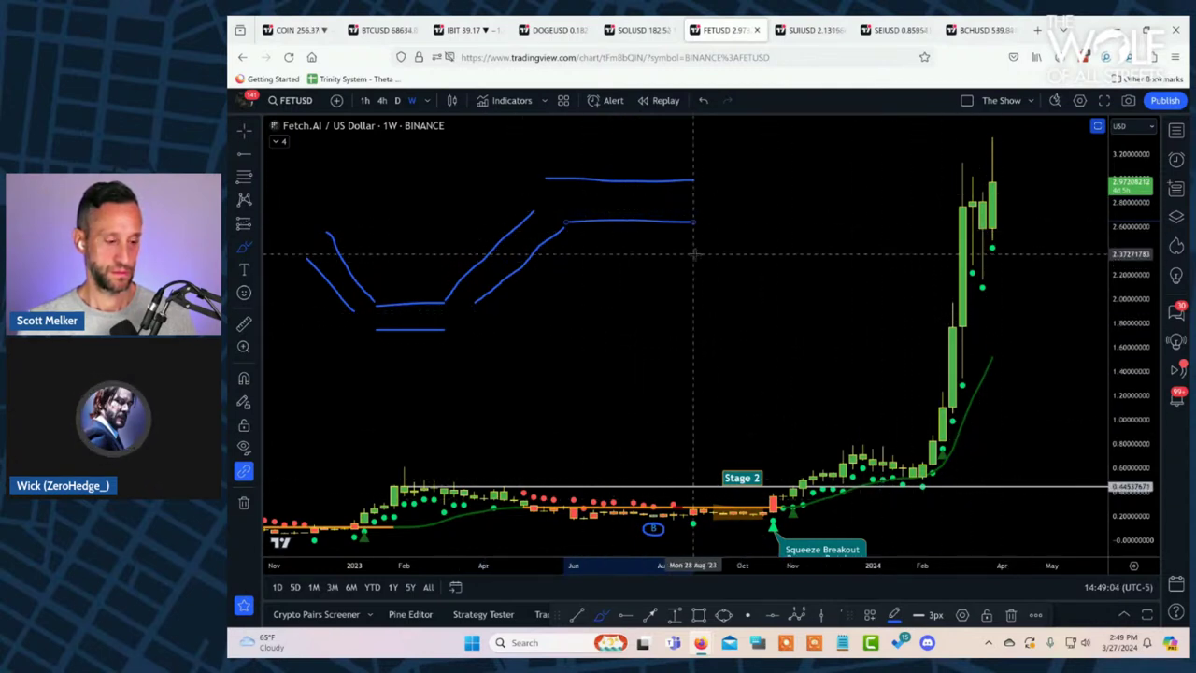
- Draw the decline-leg strokes and label the rise 2 and the decline 4
drag(693, 224, 743, 315)
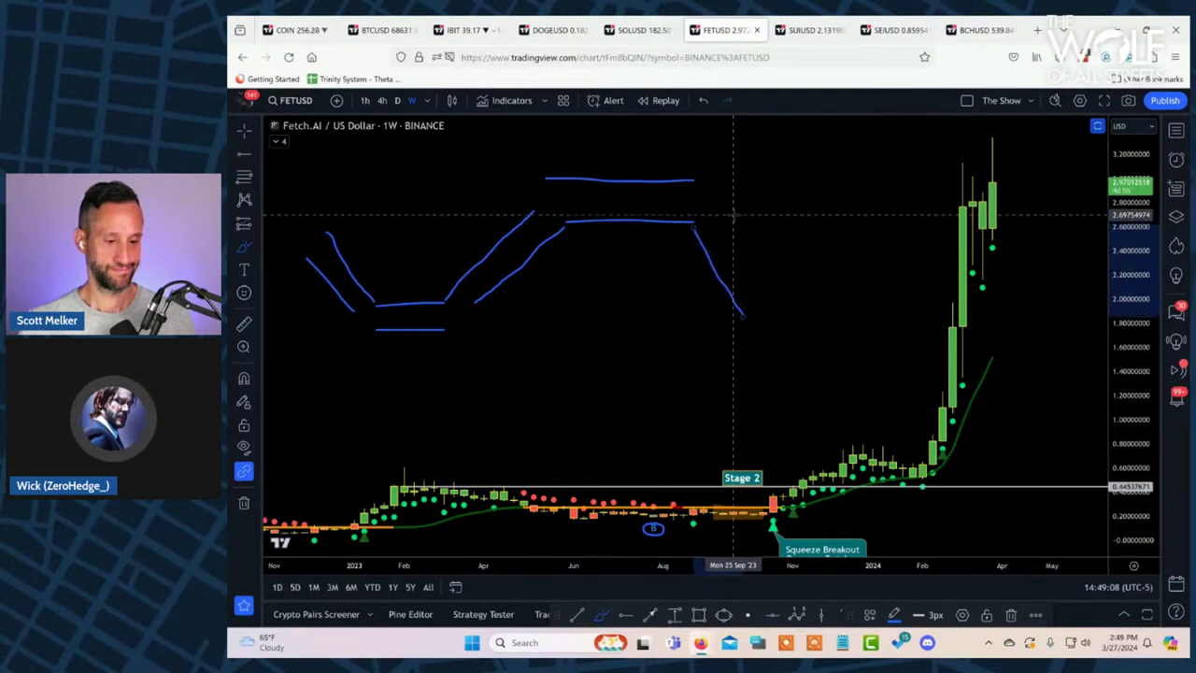
drag(733, 216, 774, 280)
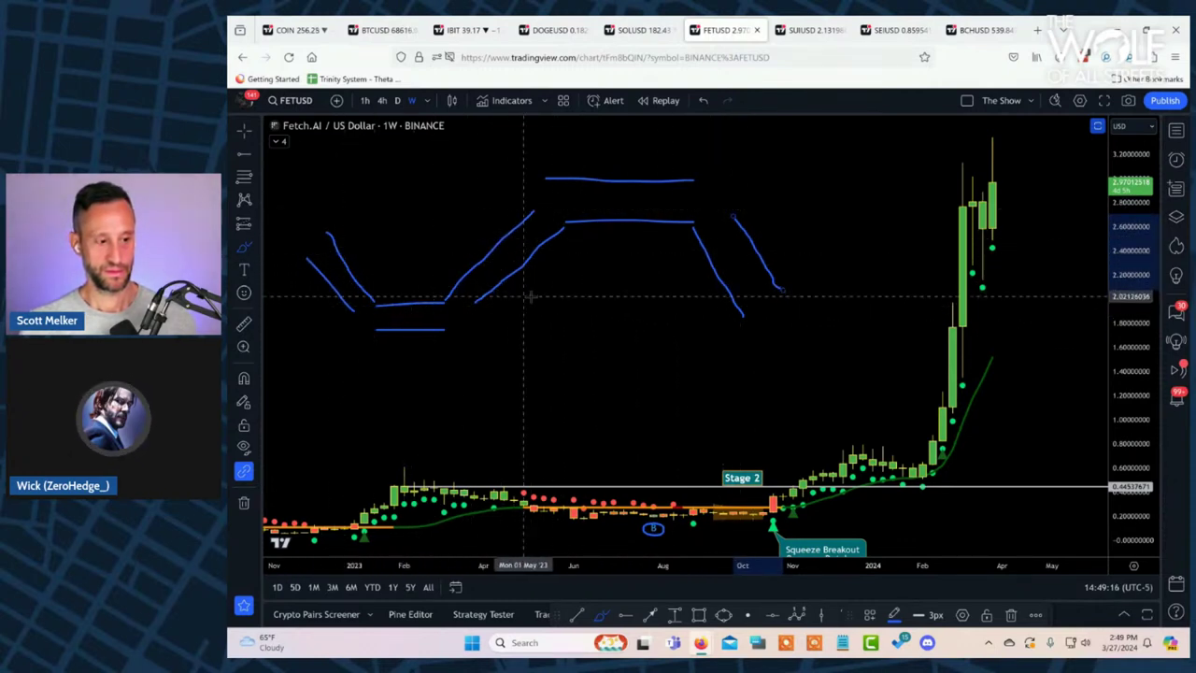
mouse_move(458, 199)
mouse_down()
mouse_move(432, 207)
mouse_move(484, 248)
mouse_up()
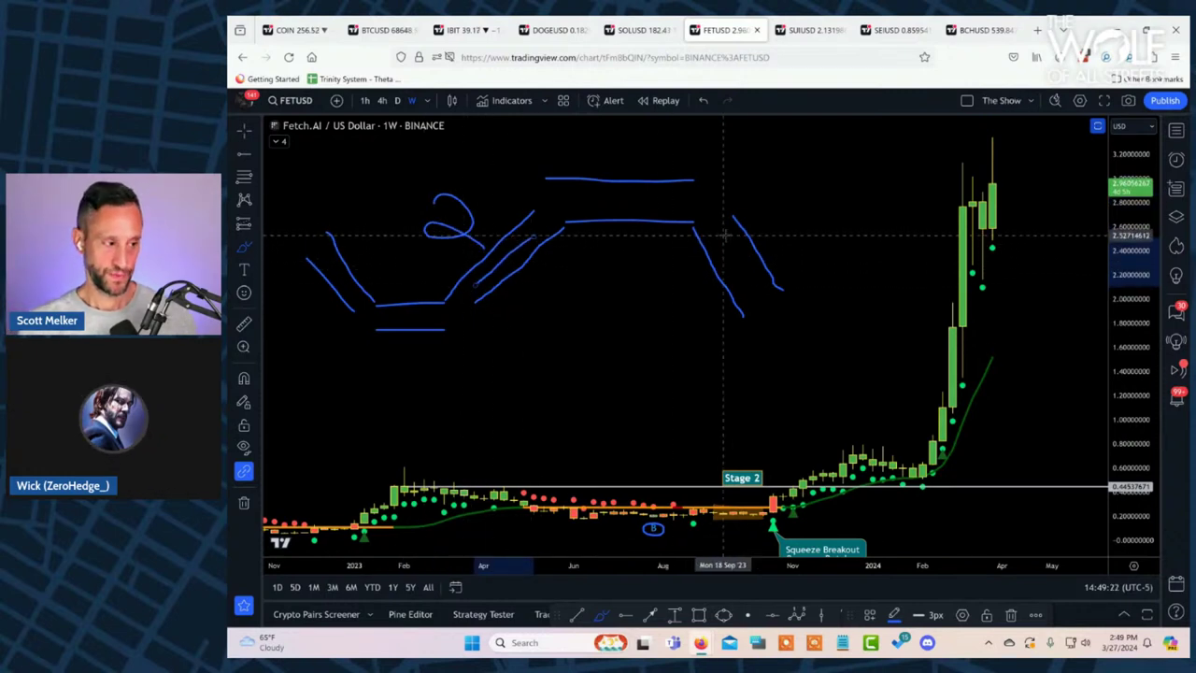
drag(716, 230, 771, 290)
mouse_move(793, 176)
mouse_down()
mouse_move(778, 202)
mouse_move(811, 198)
mouse_move(792, 224)
mouse_up()
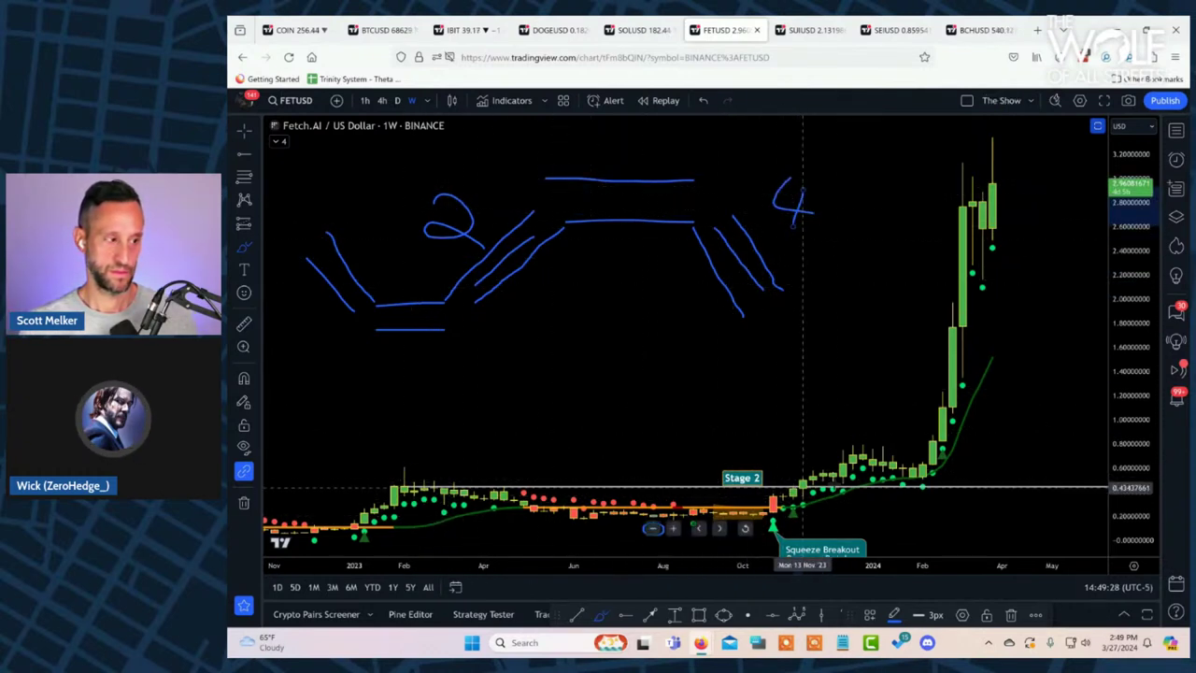
- Flip through the BTCUSD, SOLUSD and SUIUSD tabs, then return to FETUSD
click(378, 31)
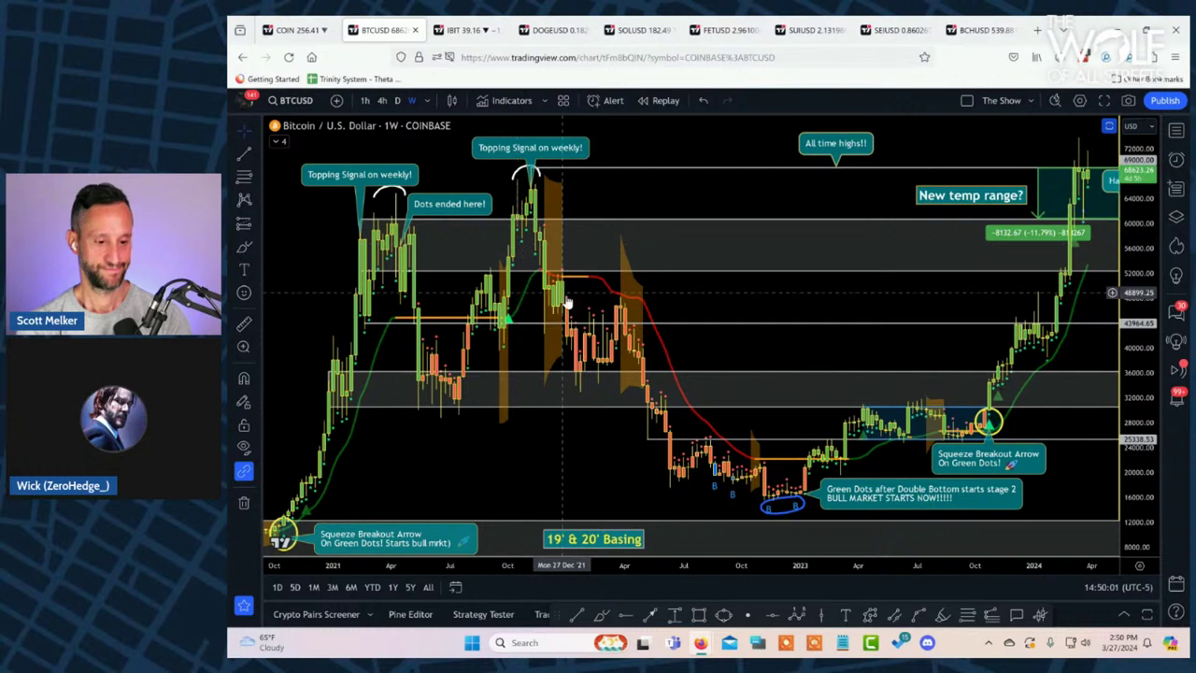
click(619, 31)
click(804, 31)
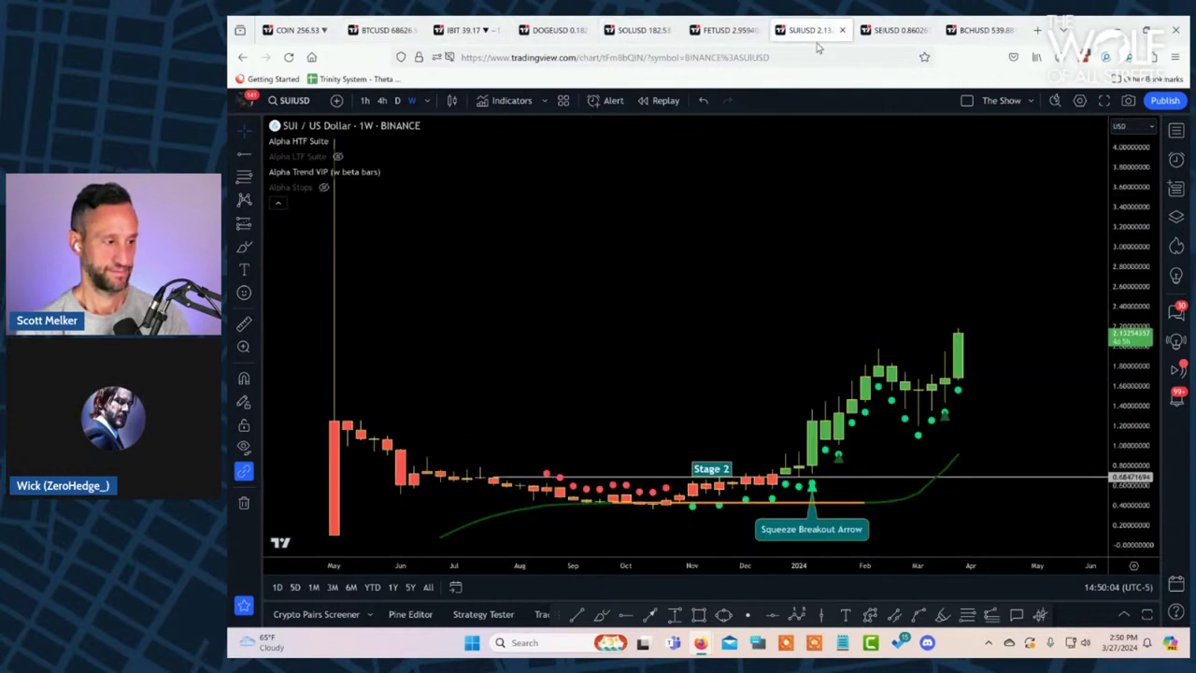
click(721, 30)
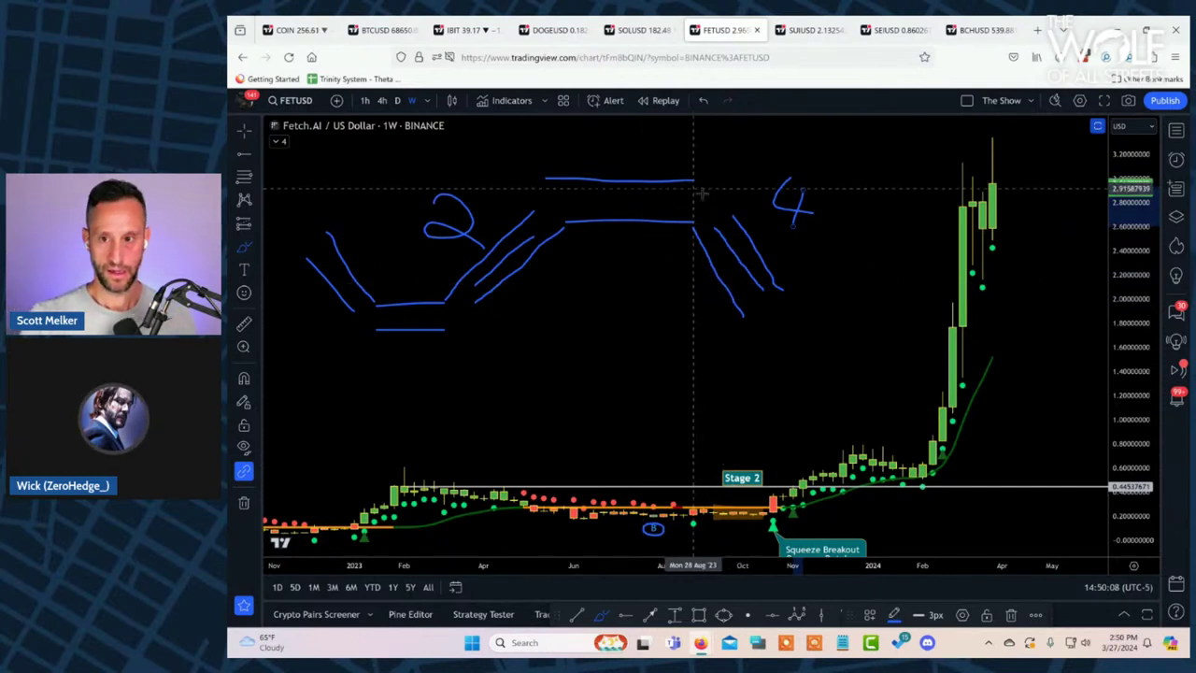
- Write 50 between the plateau lines, extend the lower line right, and undo a stray scribble
mouse_move(621, 189)
mouse_down()
mouse_move(623, 214)
mouse_move(652, 211)
mouse_move(663, 192)
mouse_up()
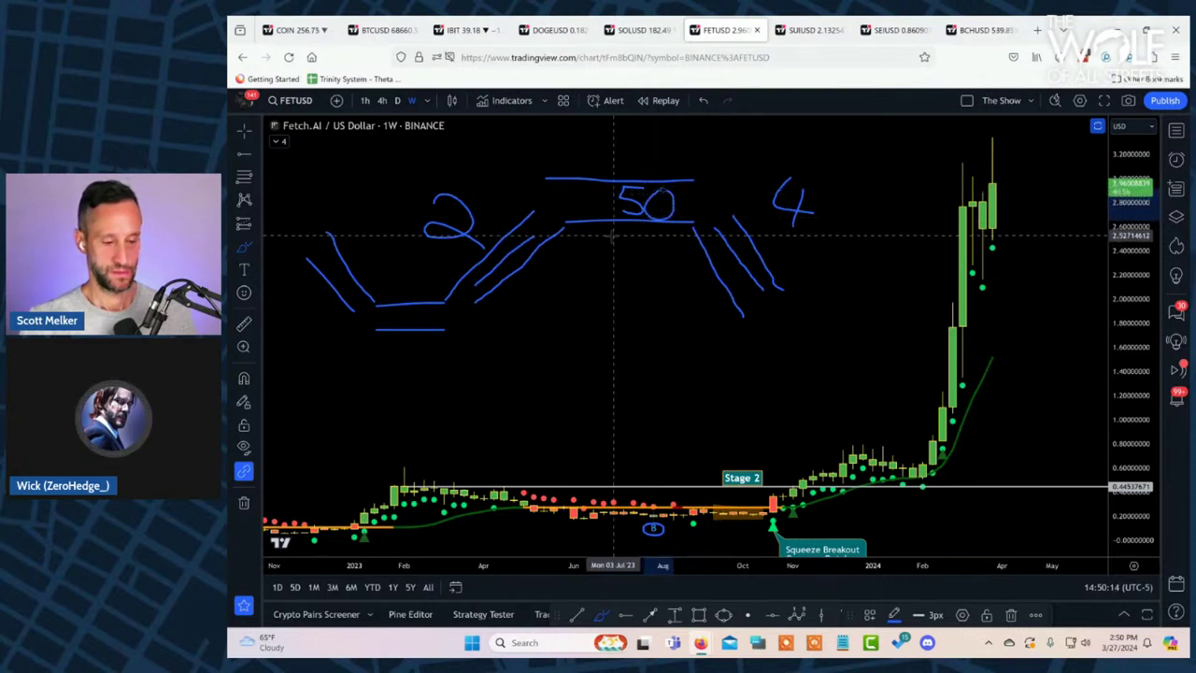
drag(661, 234, 776, 232)
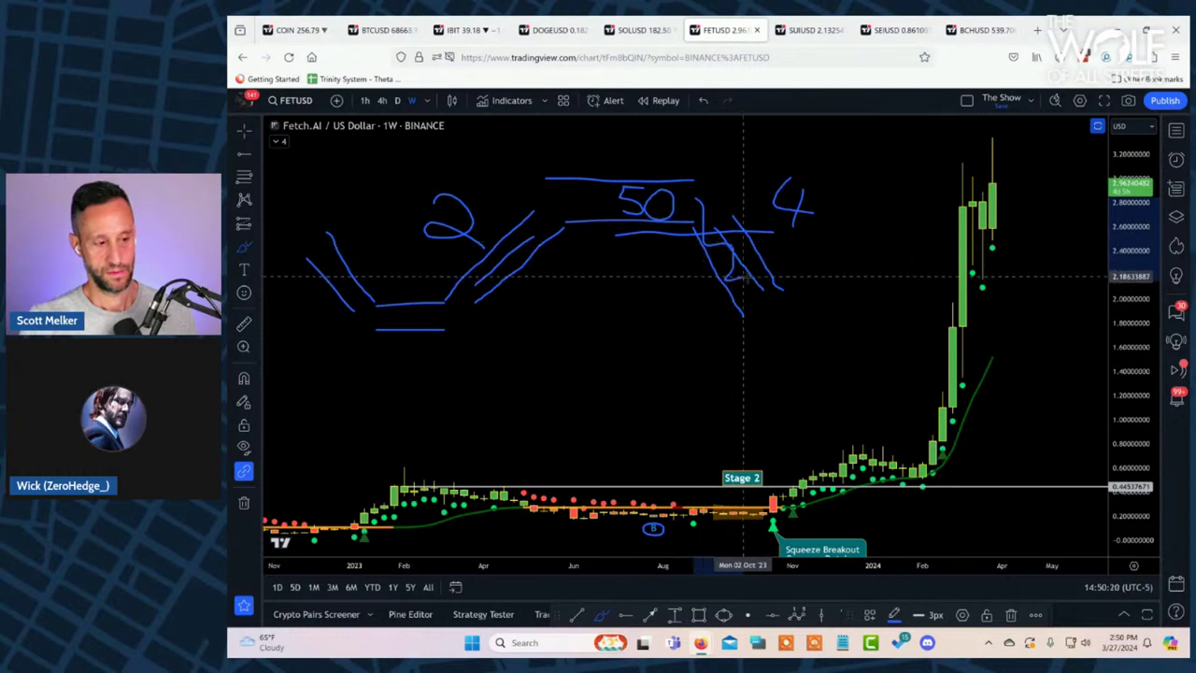
drag(745, 278, 743, 311)
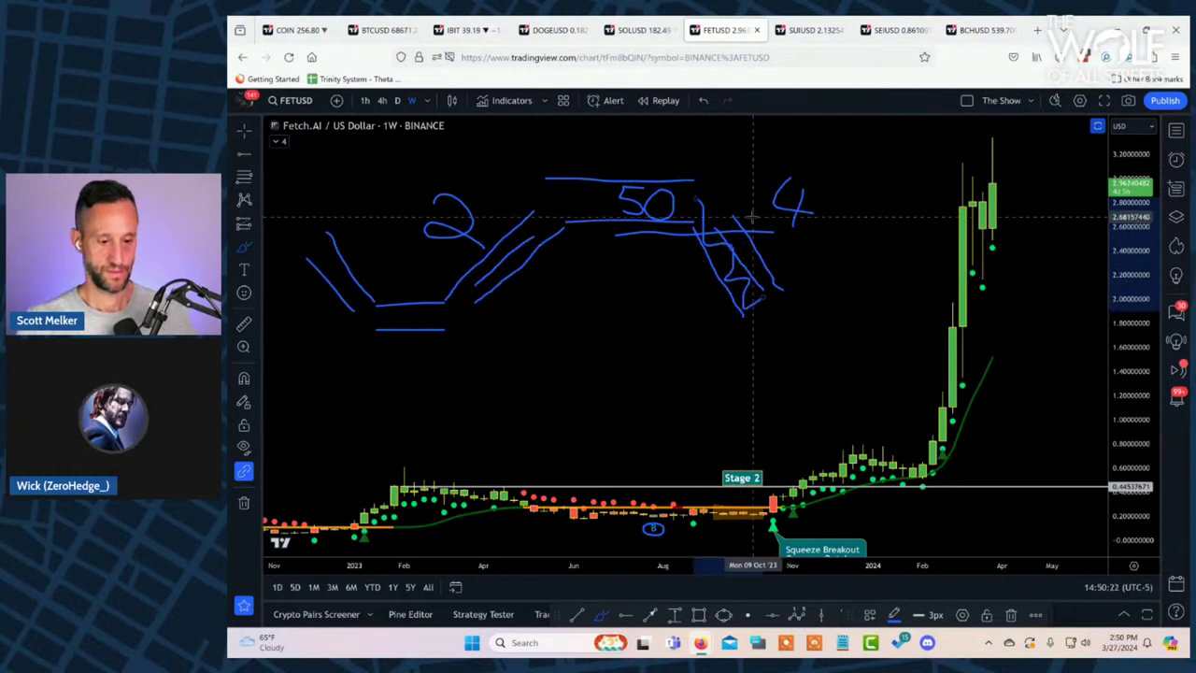
key(ctrl+z)
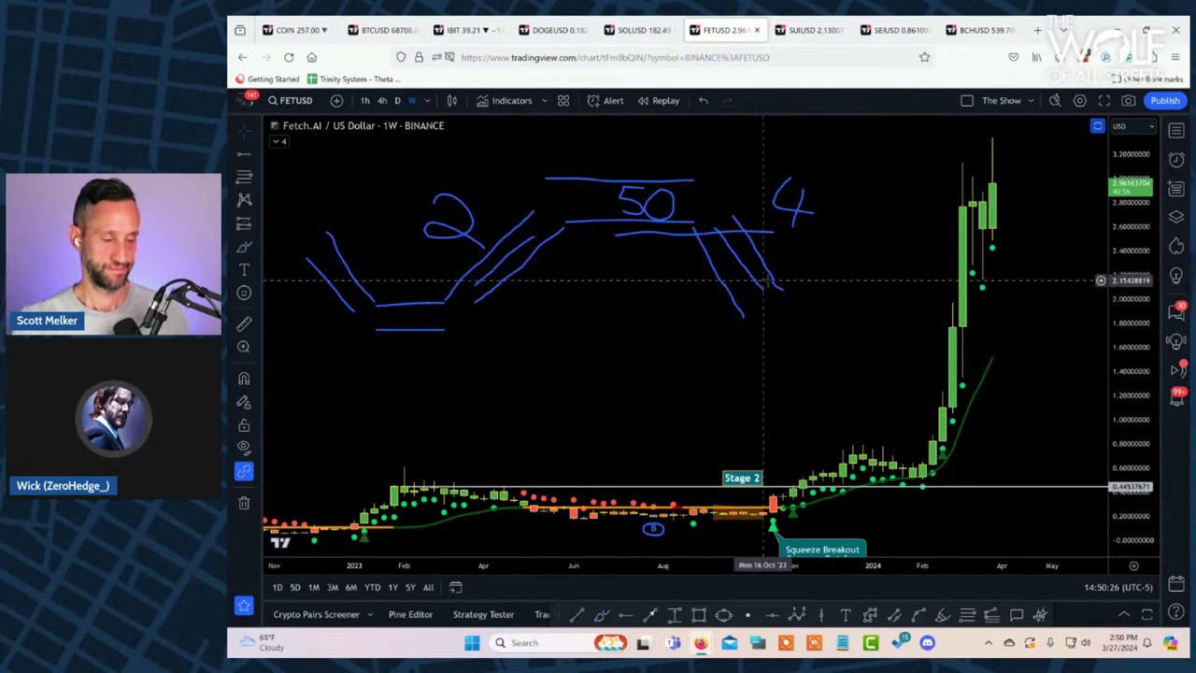
drag(804, 268, 766, 268)
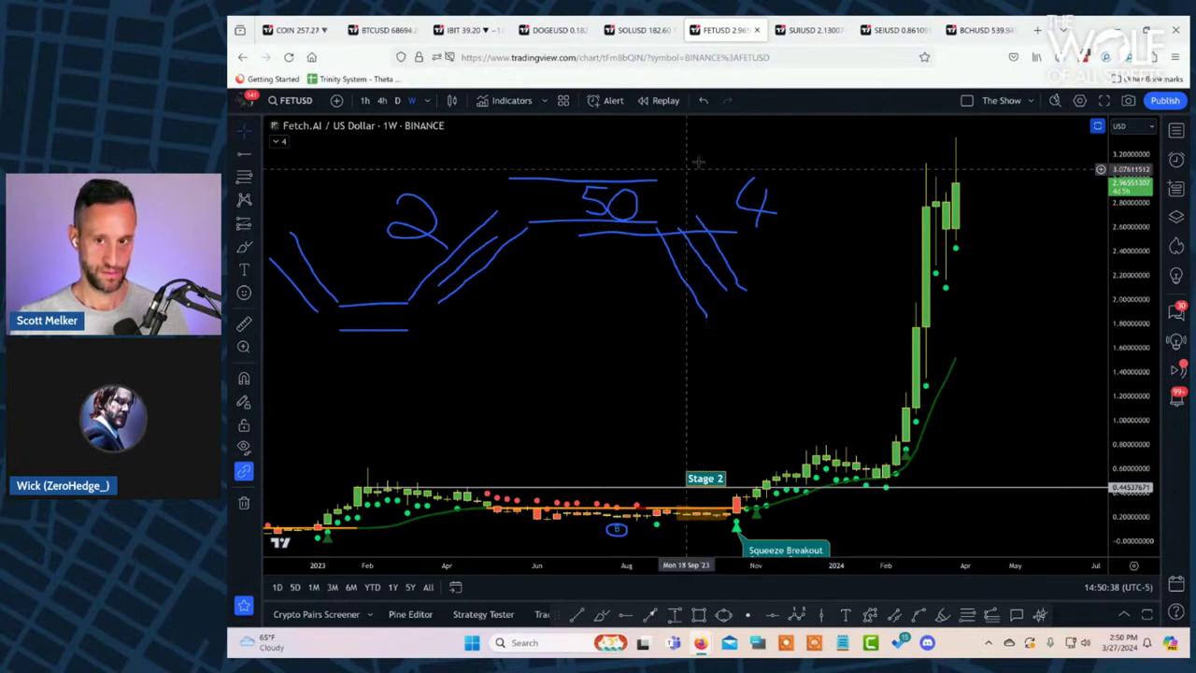
- Switch to the SUIUSD weekly chart and collapse its indicator legend
click(800, 35)
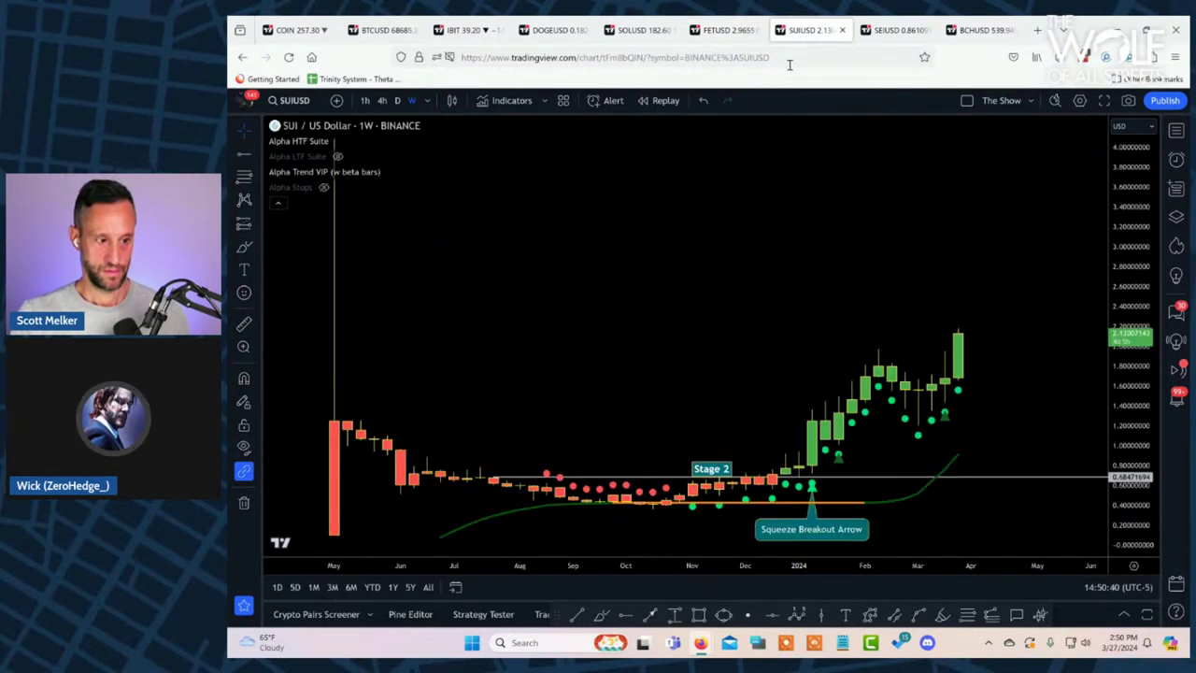
click(282, 206)
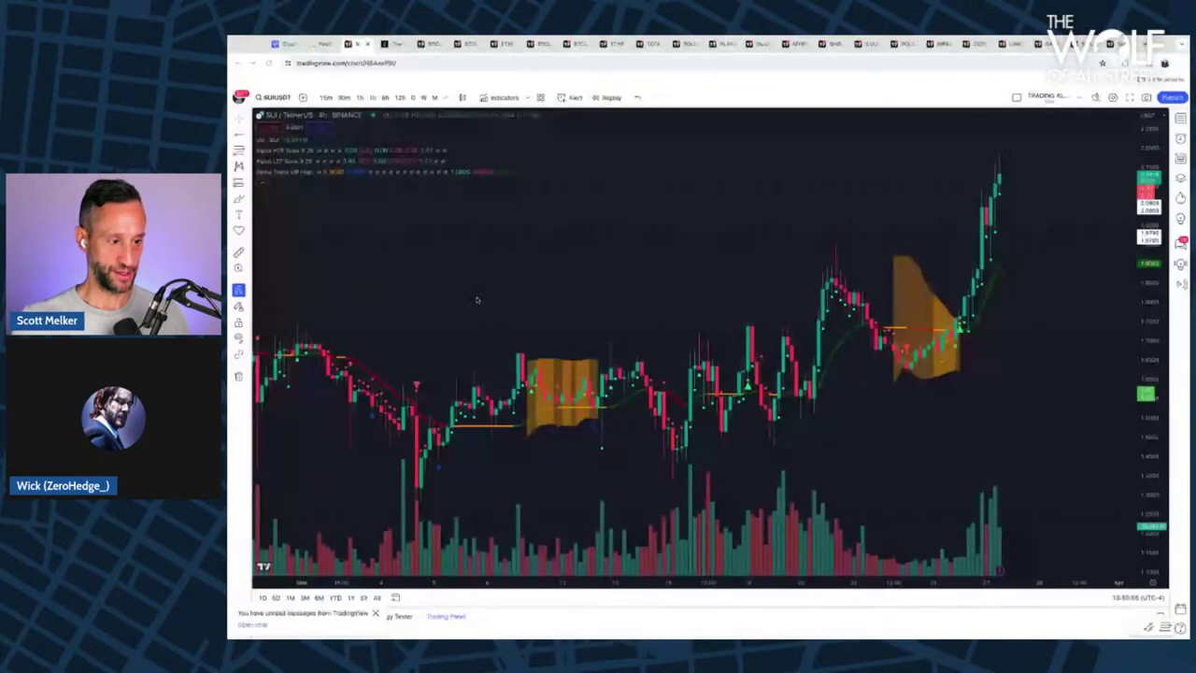
- Scroll the SUI/TetherUS chart and switch it to 1D daily candles
scroll(477, 300, down, 3)
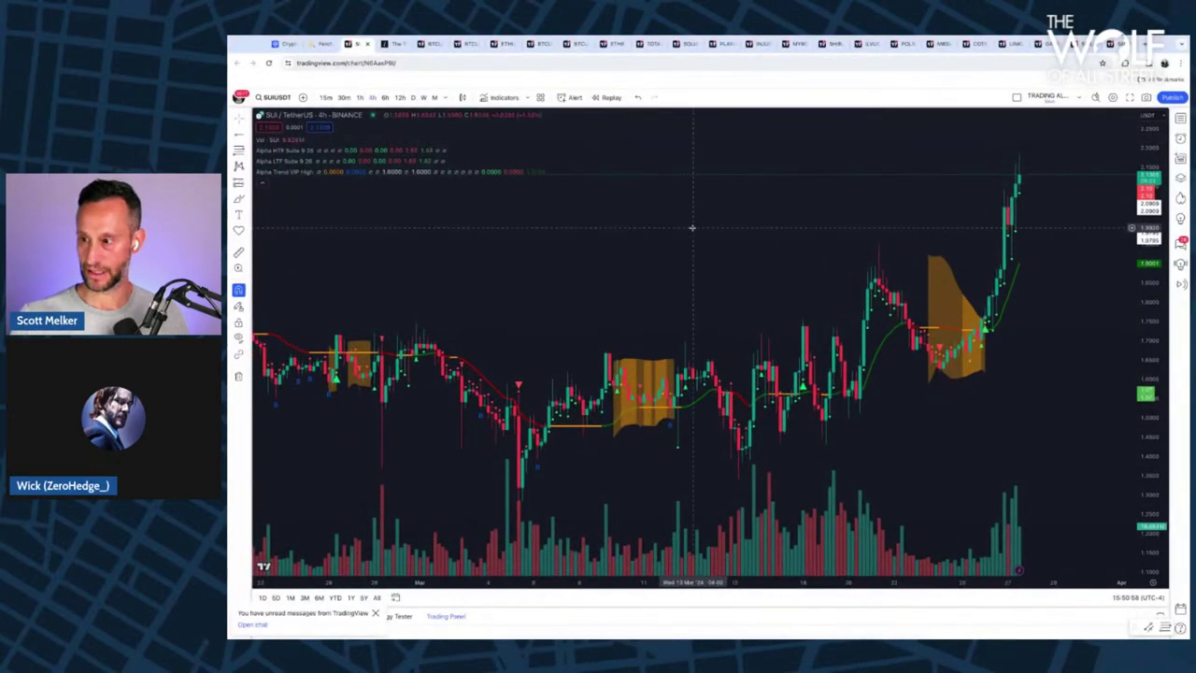
click(412, 97)
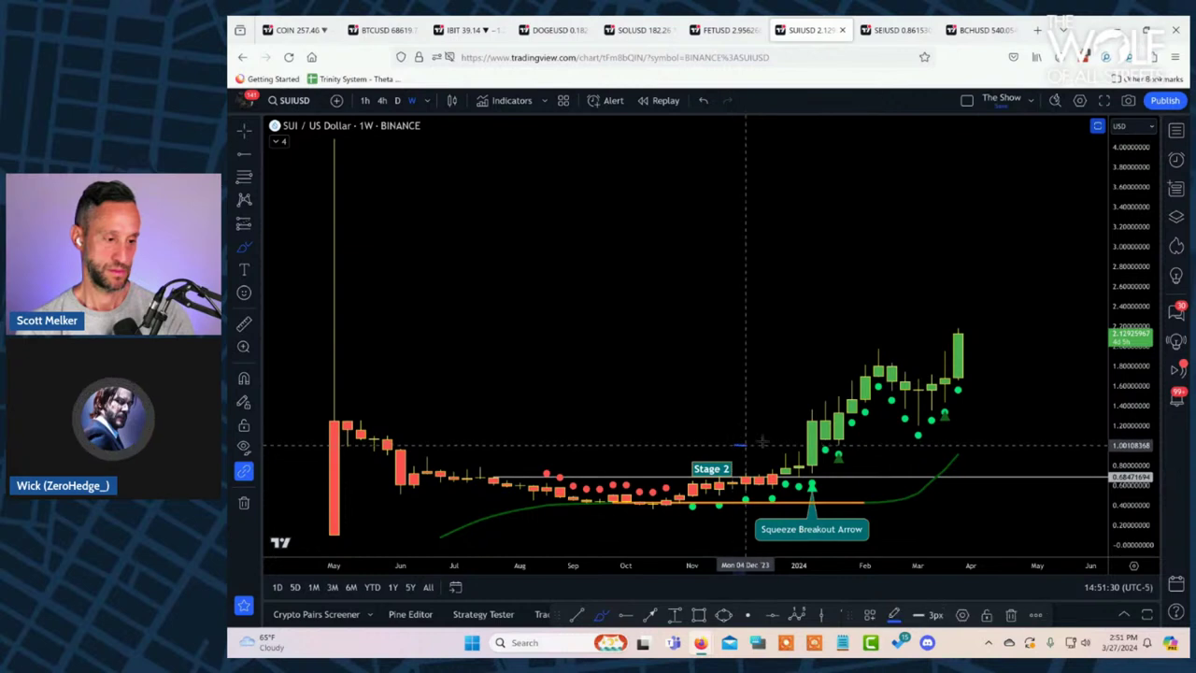
- Brush-sketch the rising cup curve, handle, short level lines and a rising projected path over SUI
mouse_move(733, 446)
mouse_down()
mouse_move(822, 397)
mouse_move(878, 324)
mouse_move(932, 356)
mouse_move(958, 329)
mouse_move(933, 360)
mouse_move(953, 393)
mouse_move(991, 355)
mouse_up()
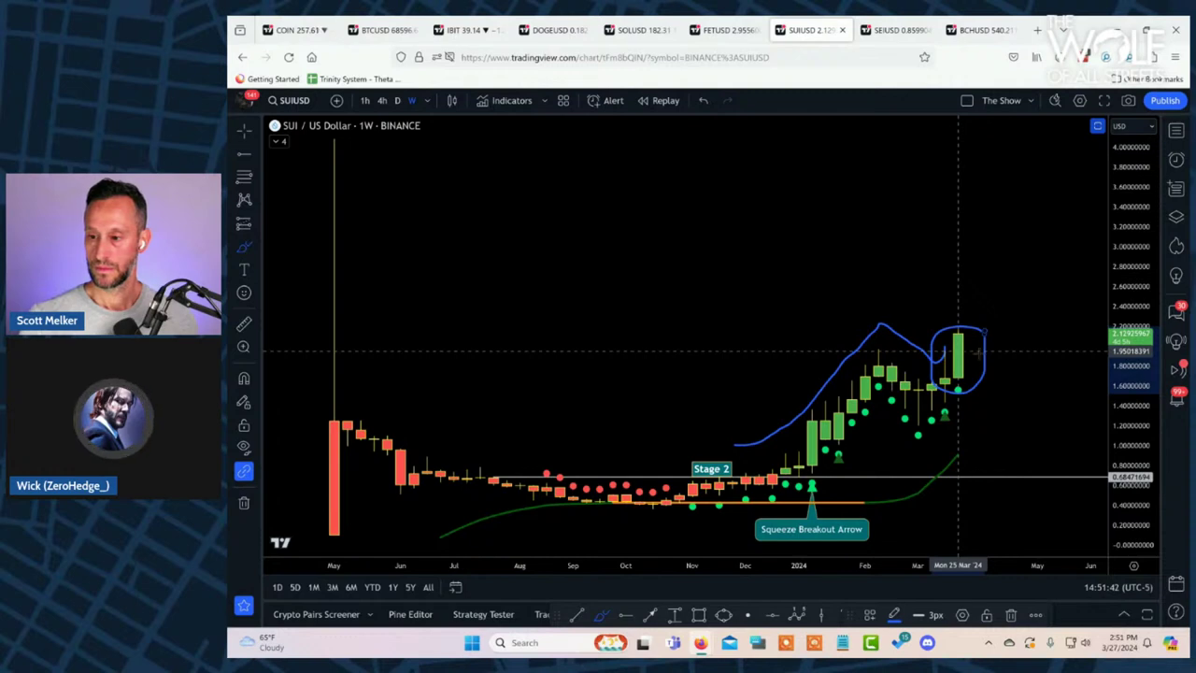
drag(920, 404, 1080, 399)
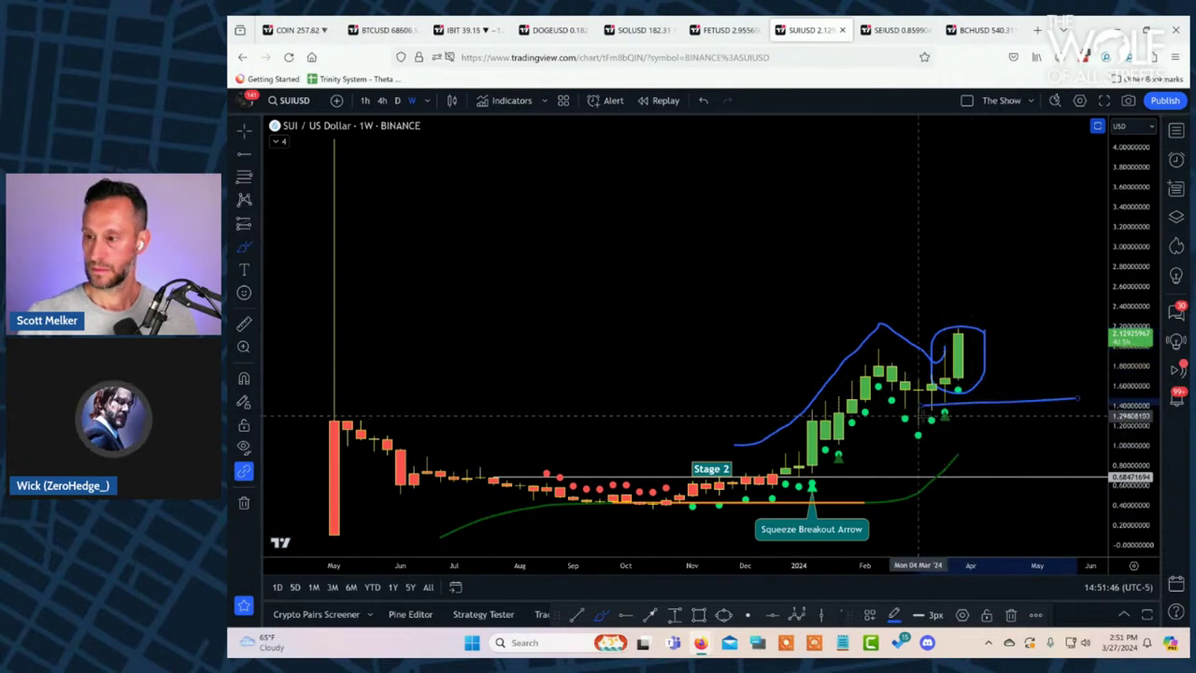
drag(918, 417, 1012, 414)
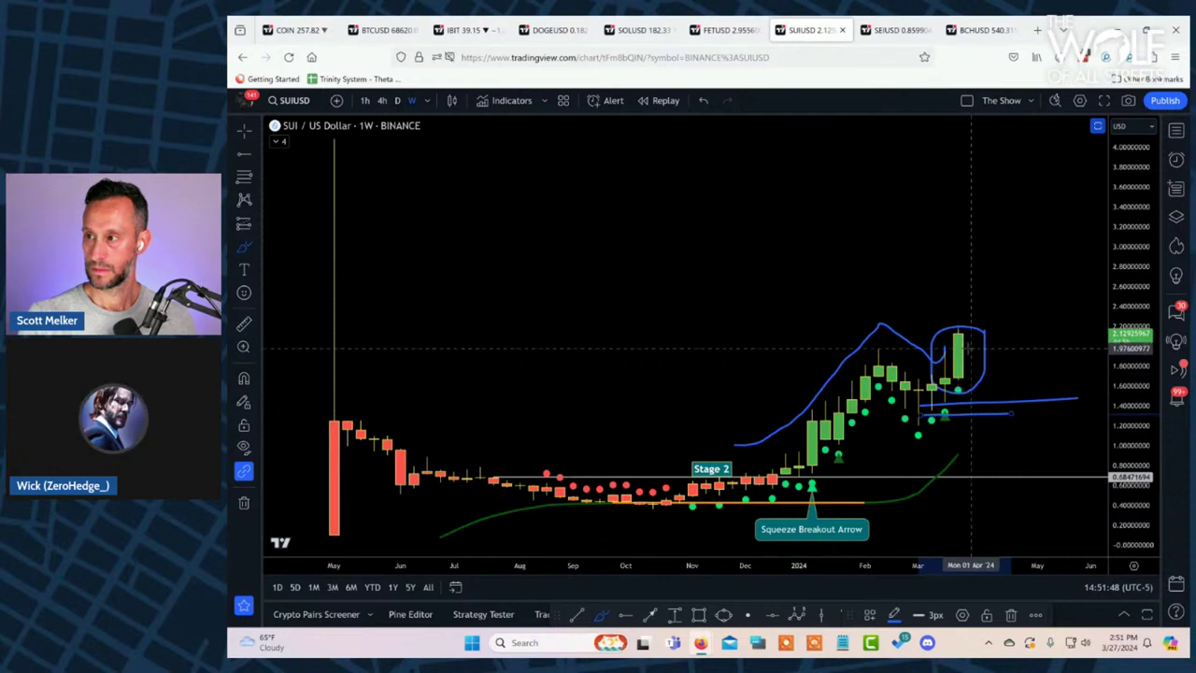
mouse_move(987, 268)
mouse_down()
mouse_move(1011, 293)
mouse_move(1078, 187)
mouse_up()
drag(987, 318, 1063, 316)
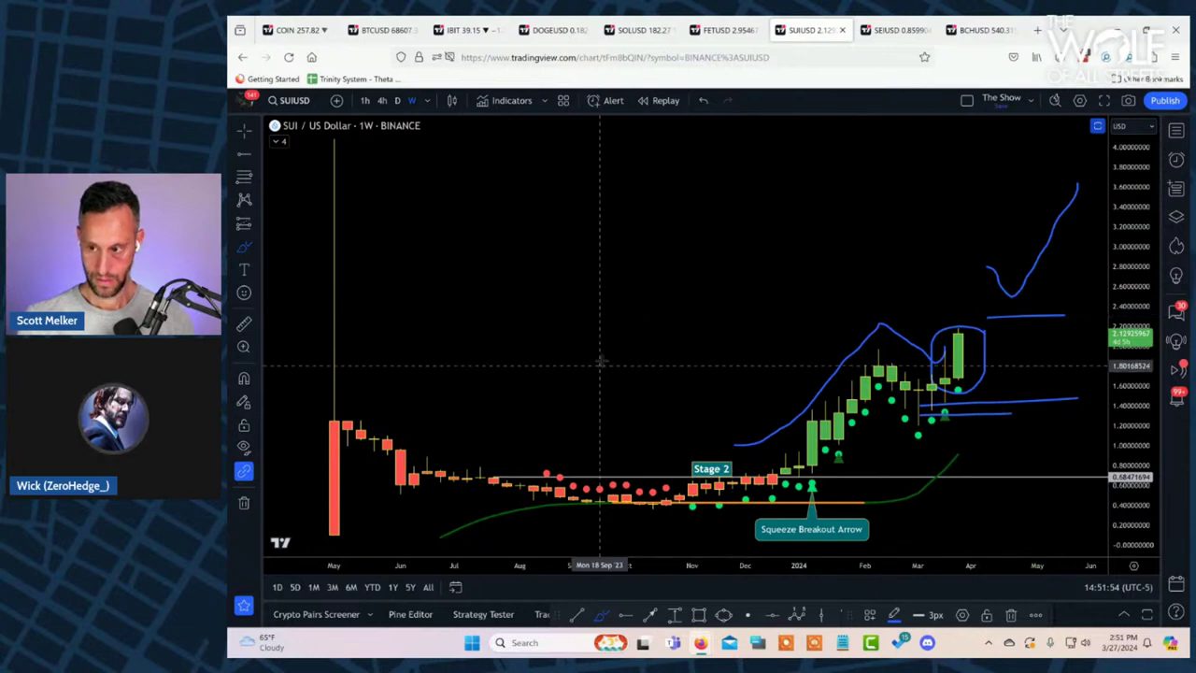
mouse_move(601, 363)
mouse_down()
mouse_move(665, 326)
mouse_move(738, 254)
mouse_move(770, 305)
mouse_move(811, 229)
mouse_up()
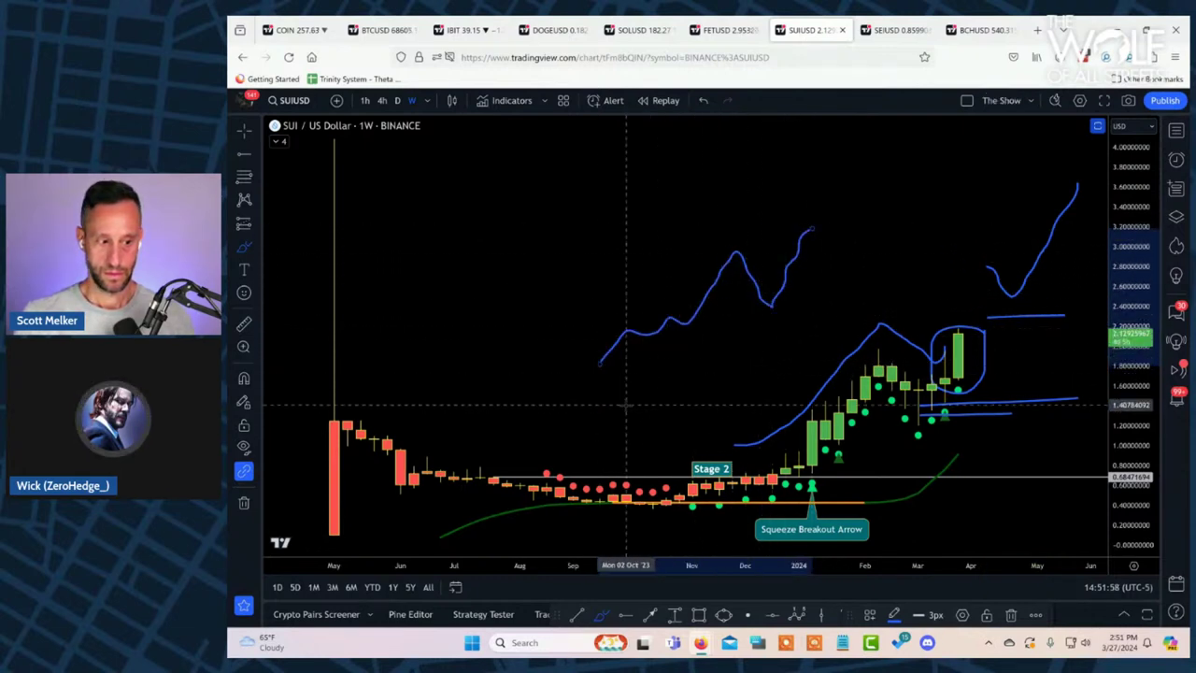
drag(748, 314, 826, 315)
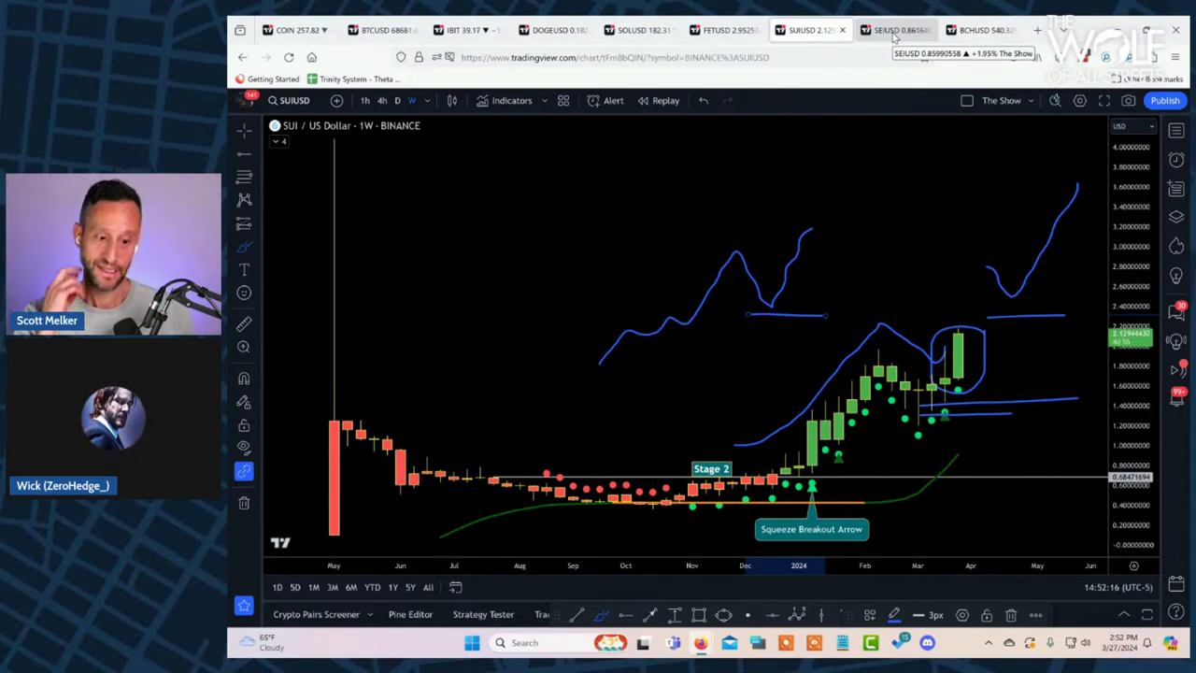
- Switch to the SEIUSD weekly chart tab
click(894, 31)
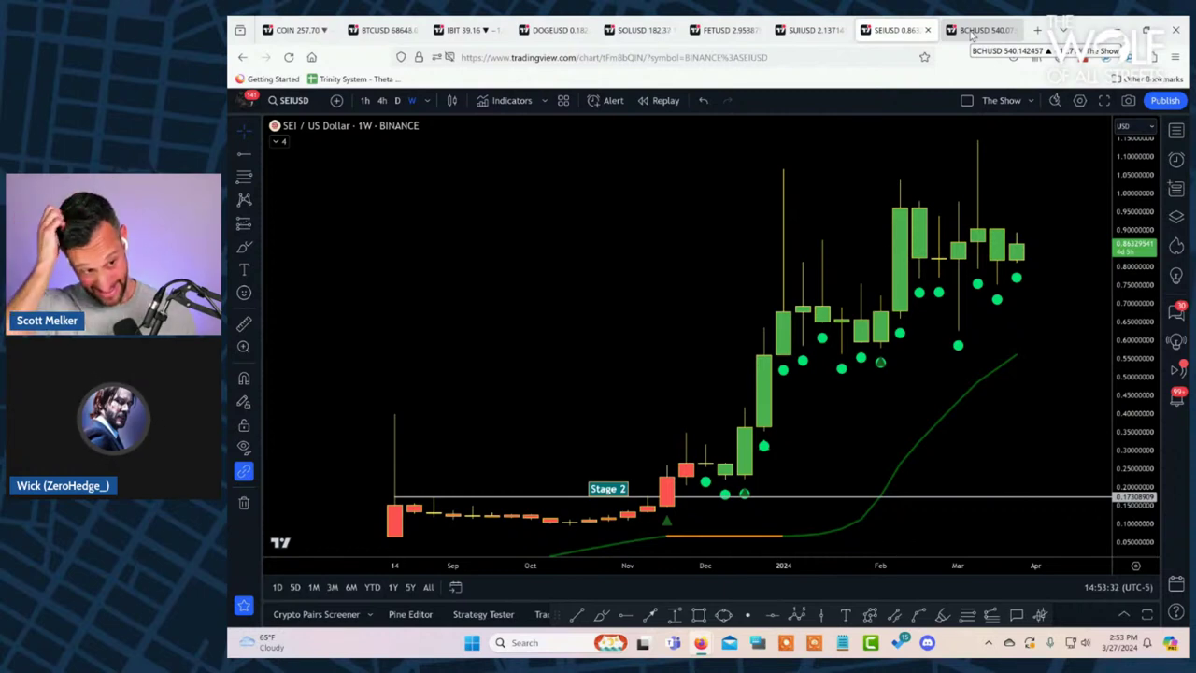
- Switch to the BCHUSD Bitcoin Cash chart tab
click(992, 34)
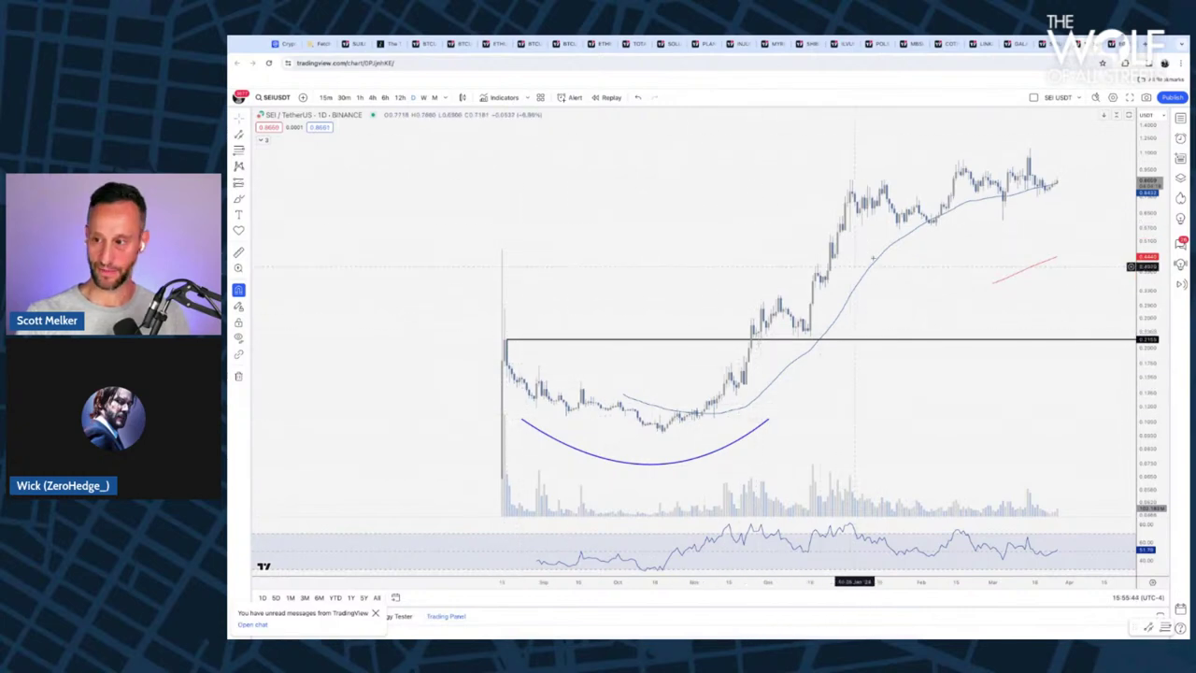
- Cycle to the EGLD/USDT weekly chart, pan it to the 2021 rally, then switch to SEI/USDT daily
key(Down)
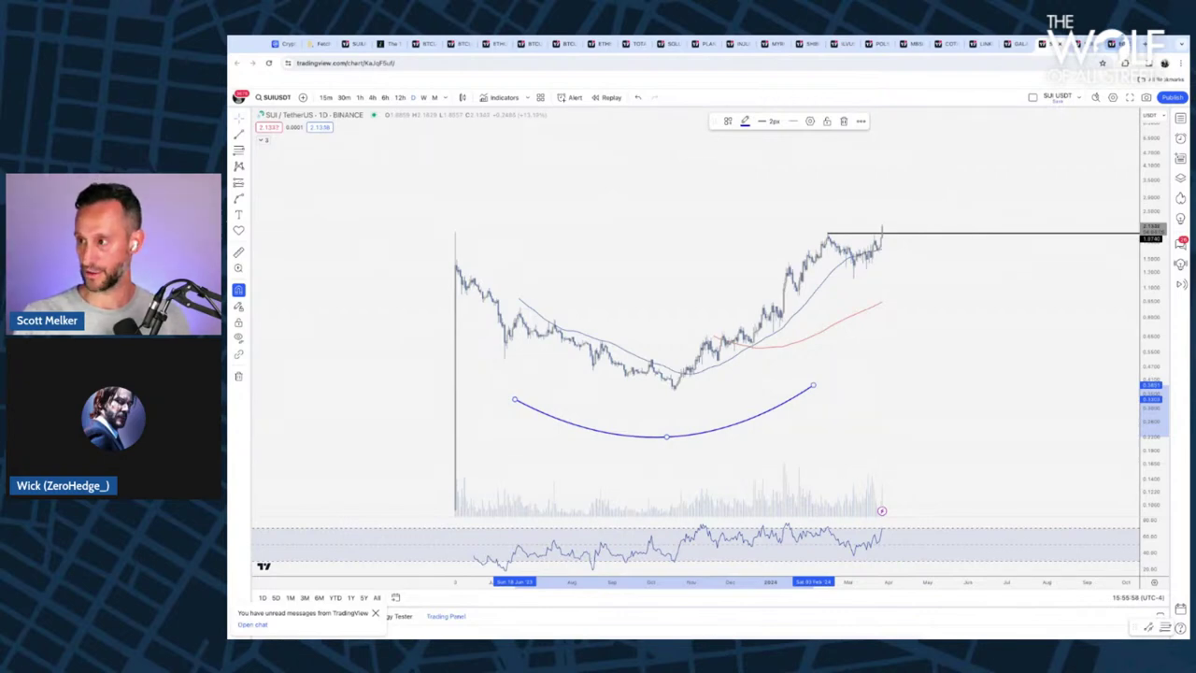
key(ctrl+Tab)
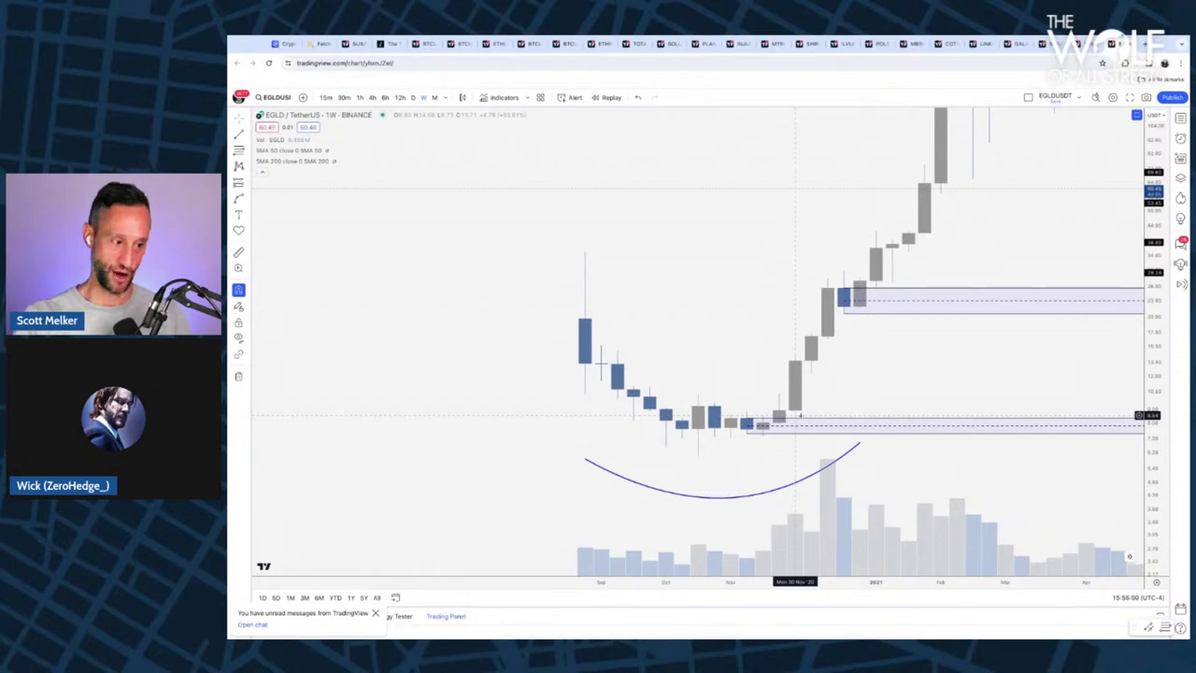
scroll(813, 374, right, 3)
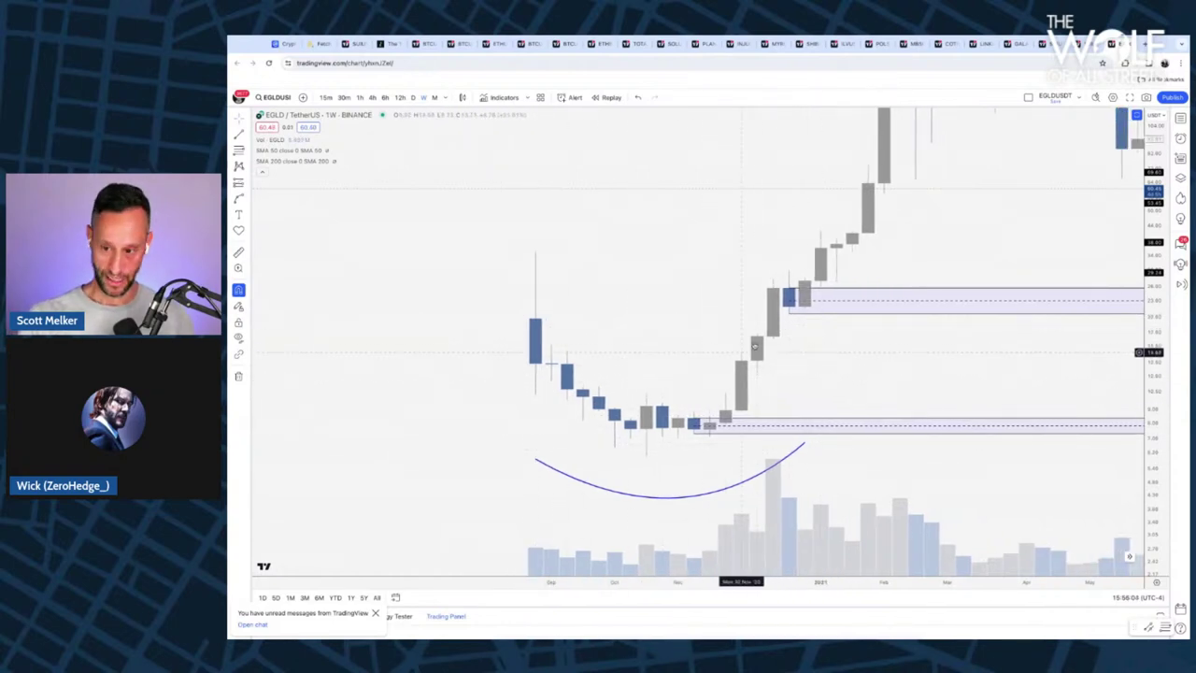
scroll(969, 233, right, 10)
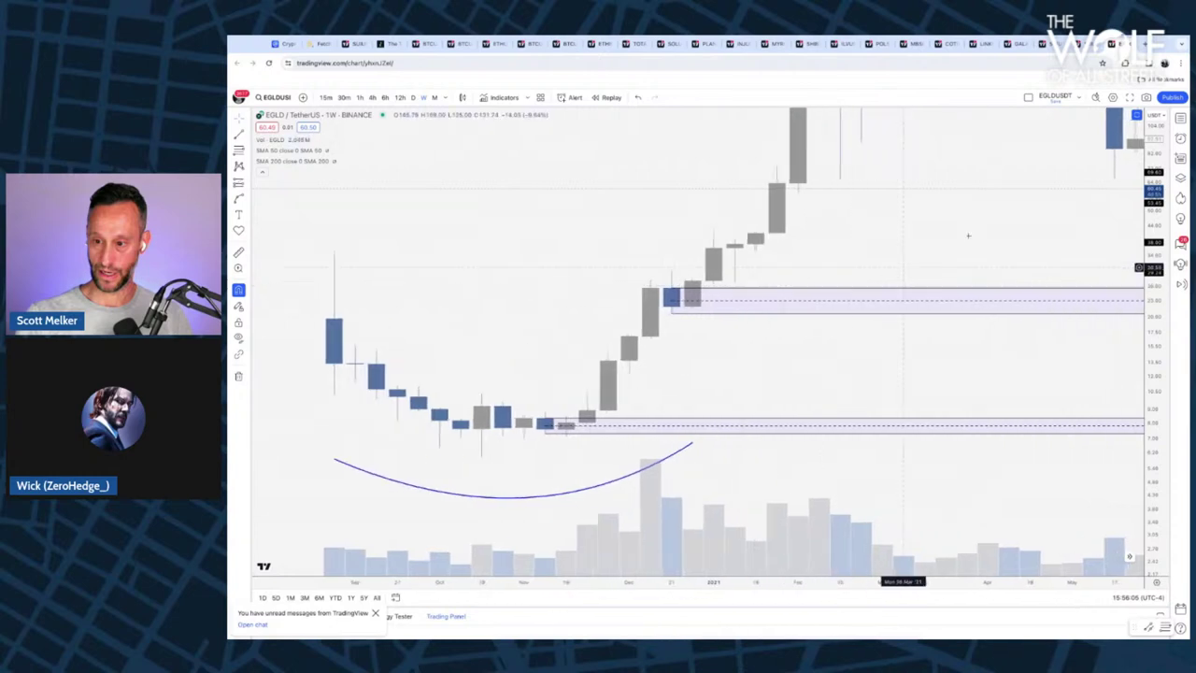
scroll(963, 232, down, 10)
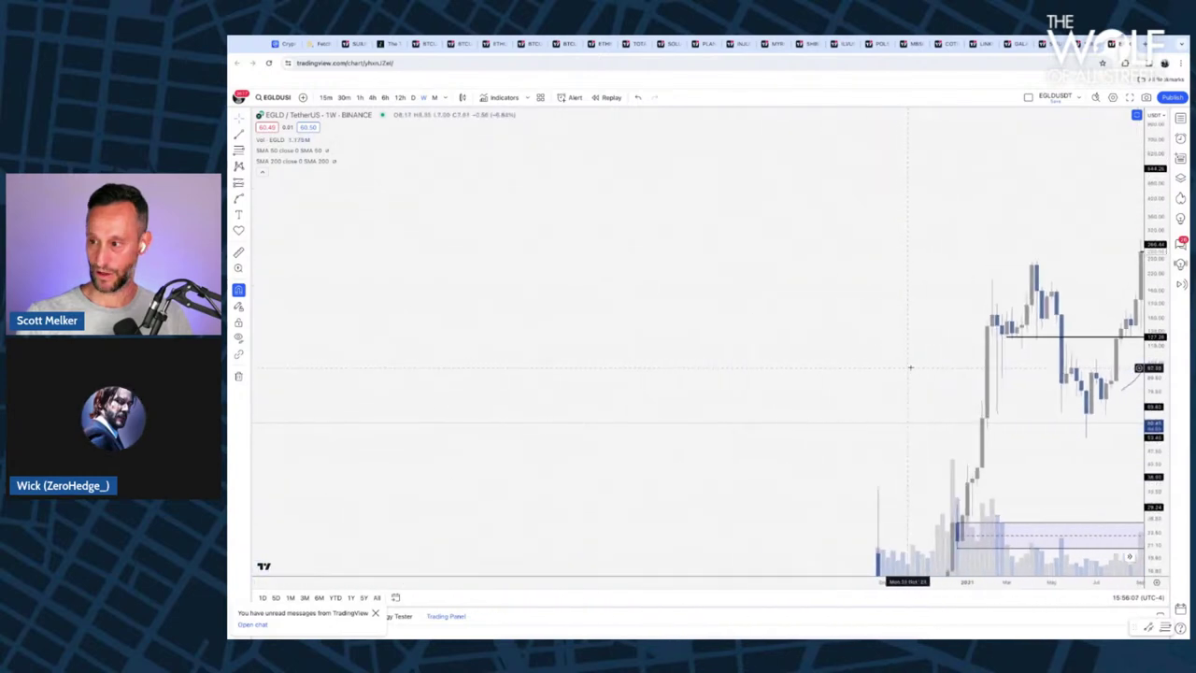
scroll(949, 228, up, 10)
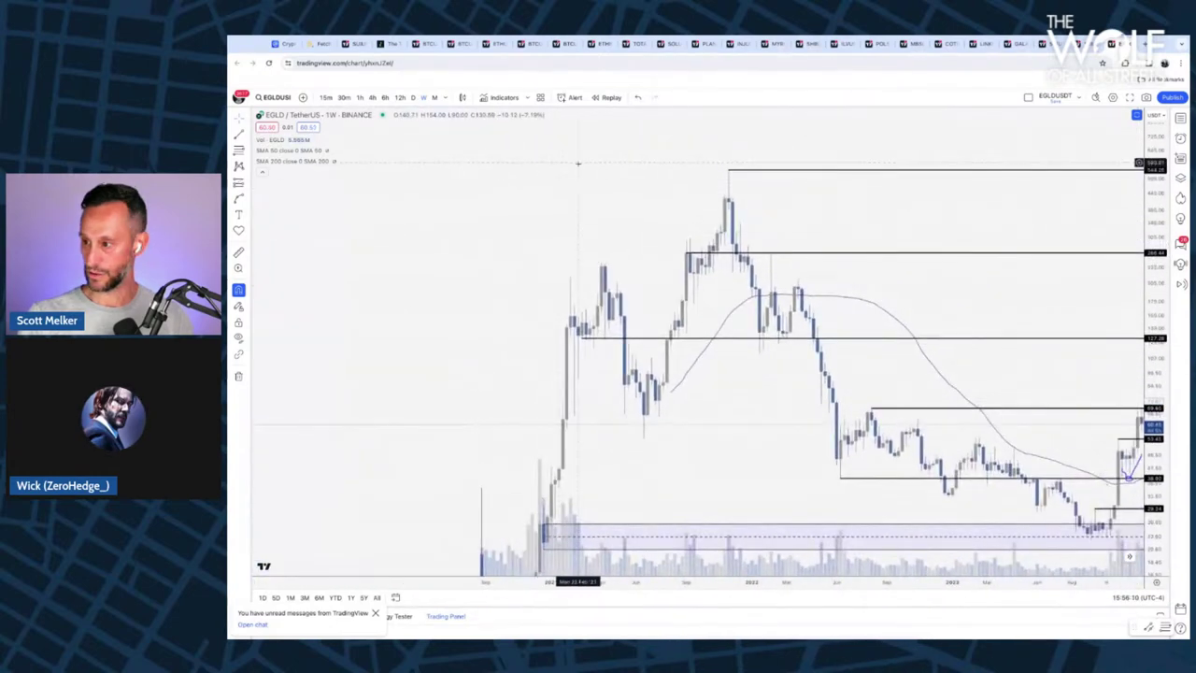
drag(587, 193, 797, 192)
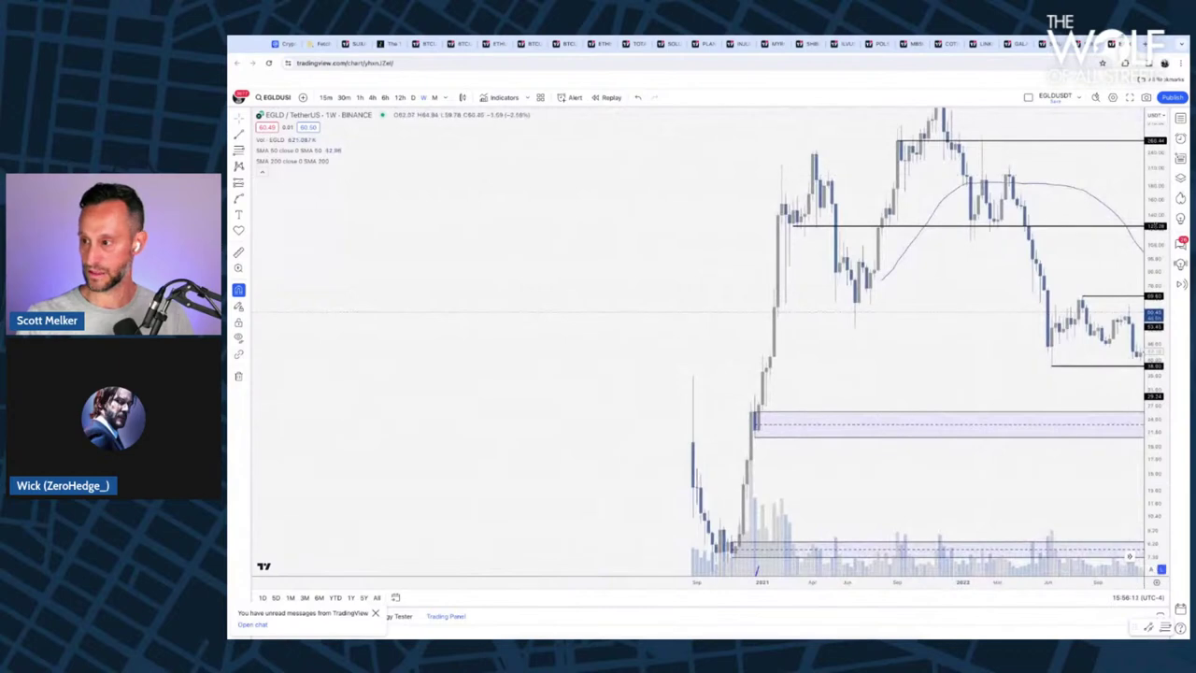
drag(1155, 187, 1156, 245)
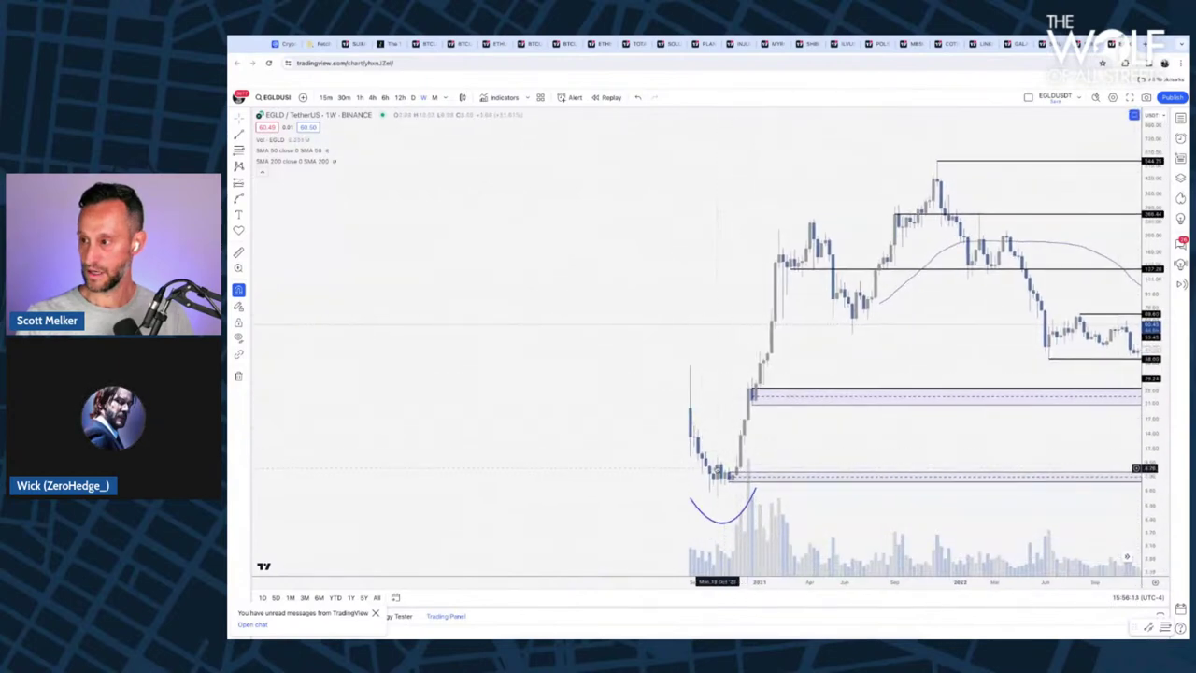
scroll(717, 465, up, 3)
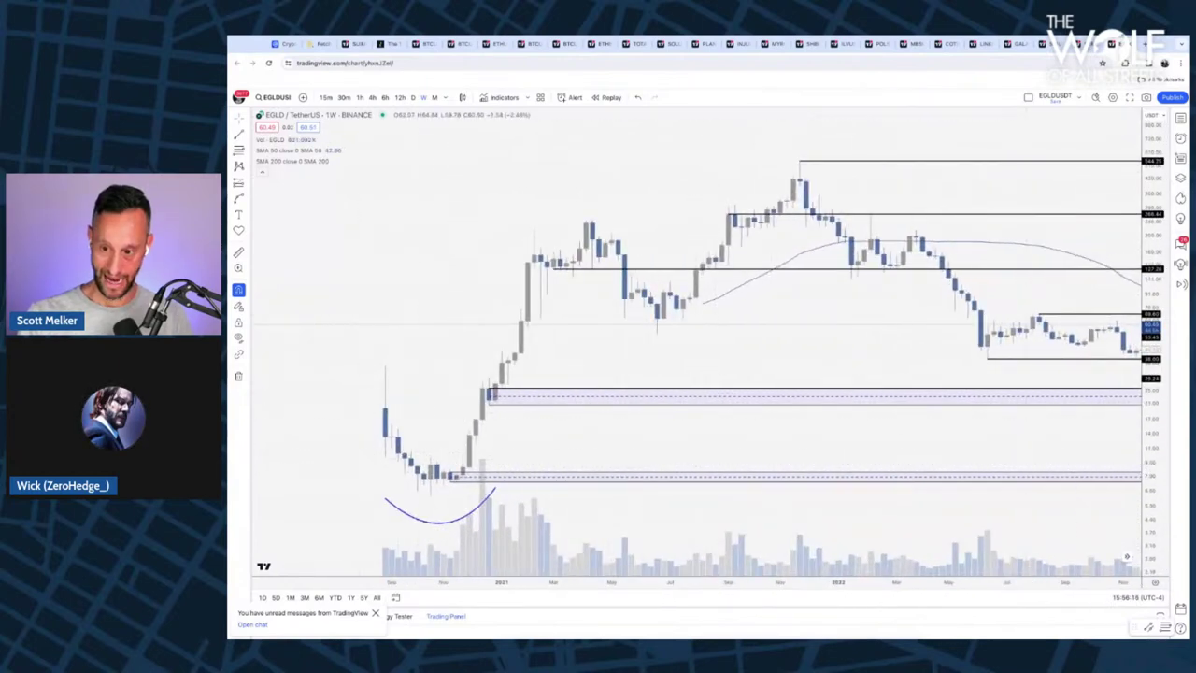
click(1045, 44)
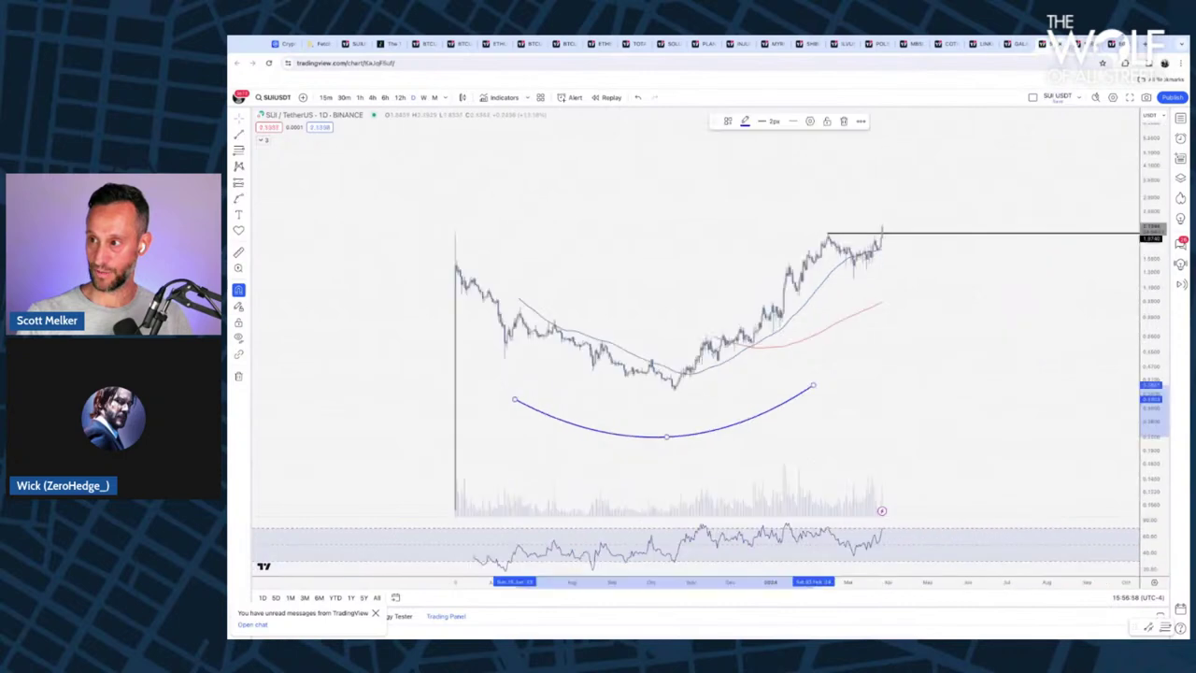
- Switch to the SUI/USDT daily chart with Ctrl+Tab
key(ctrl+Tab)
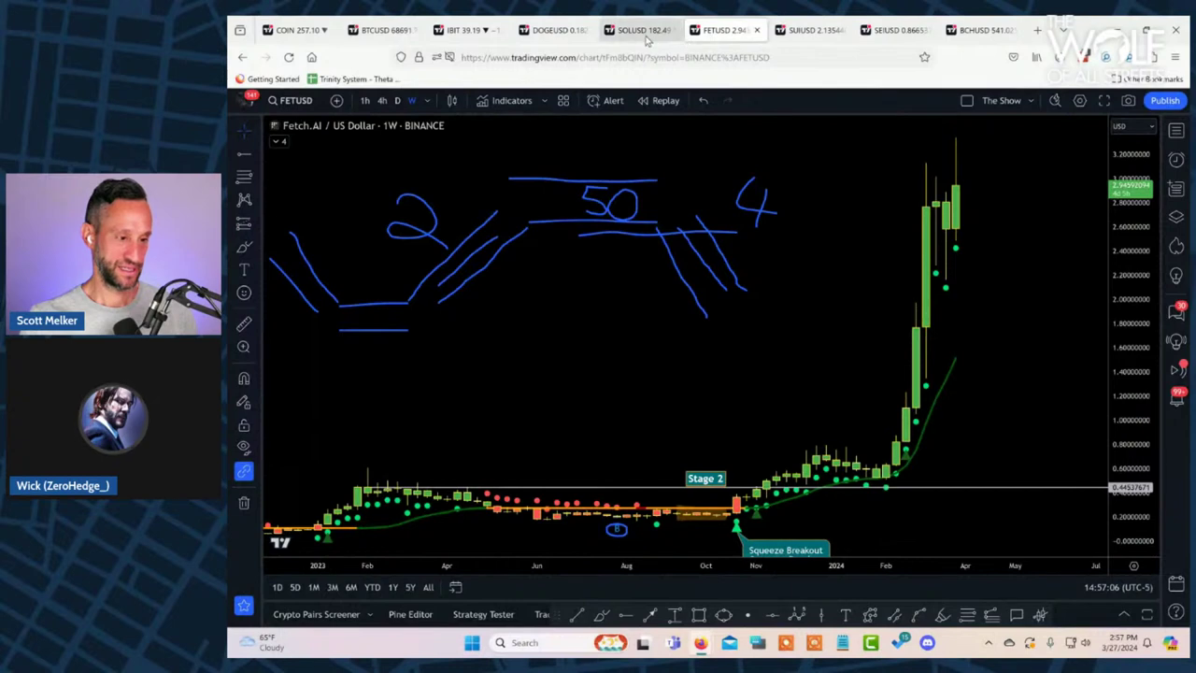
click(576, 37)
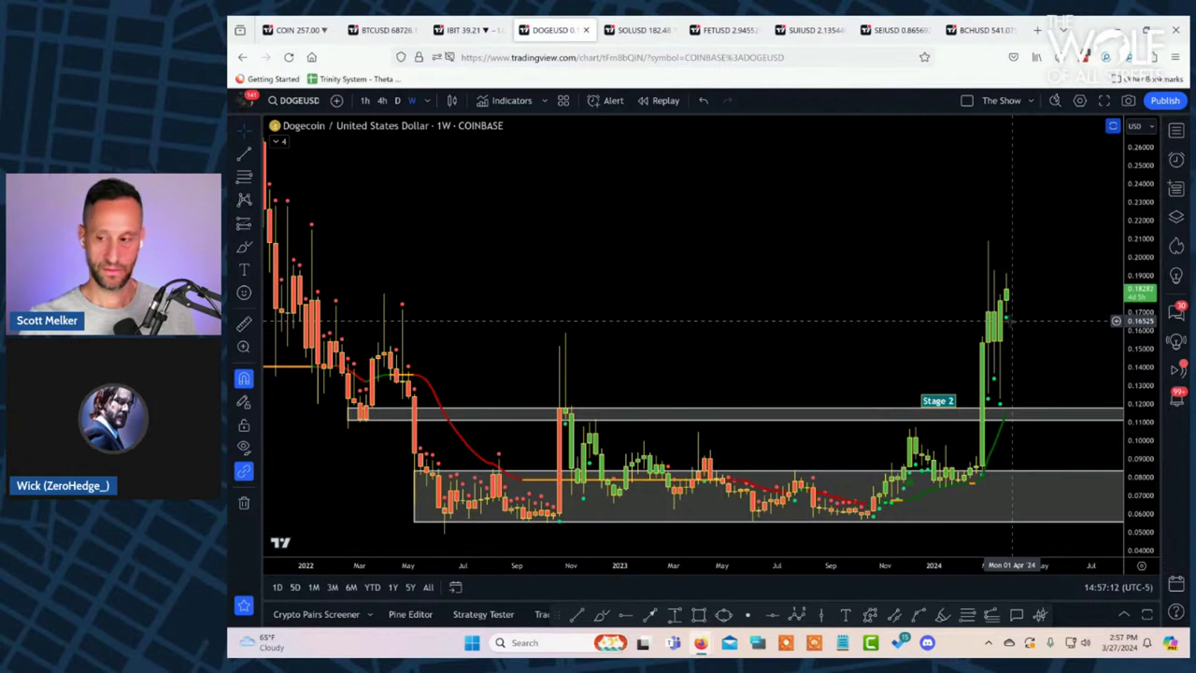
scroll(477, 249, down, 2)
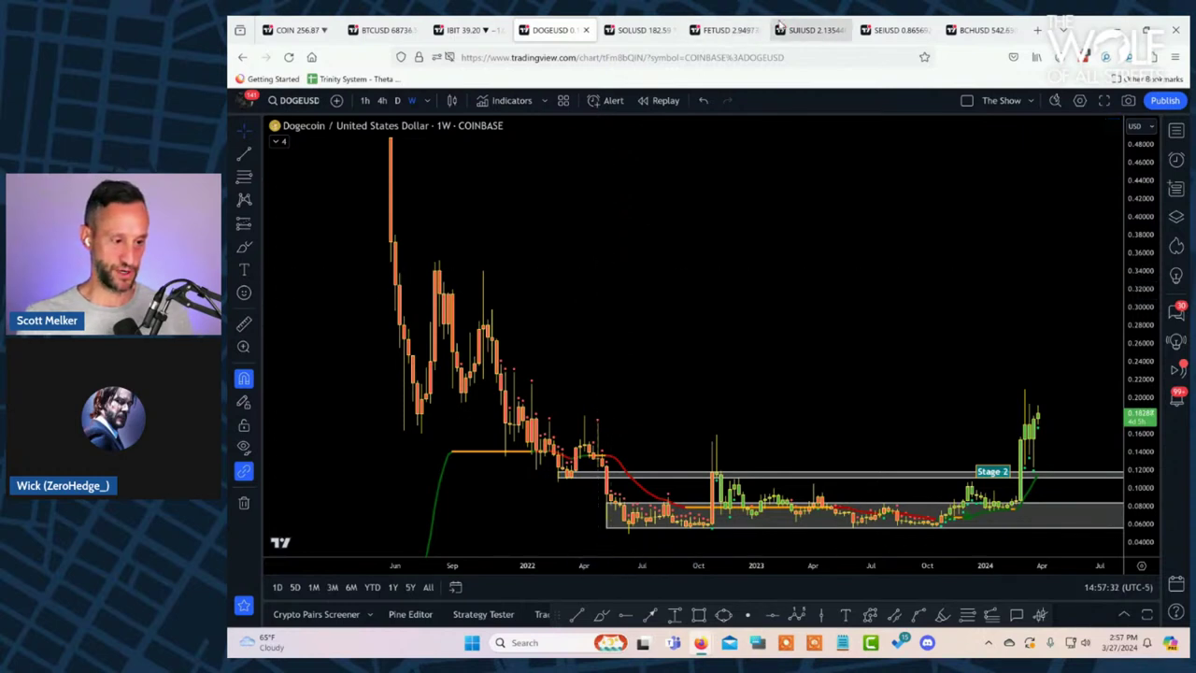
- Return to the weekly Fetch.AI / U.S. Dollar Binance chart with its blue stage sketch
click(704, 38)
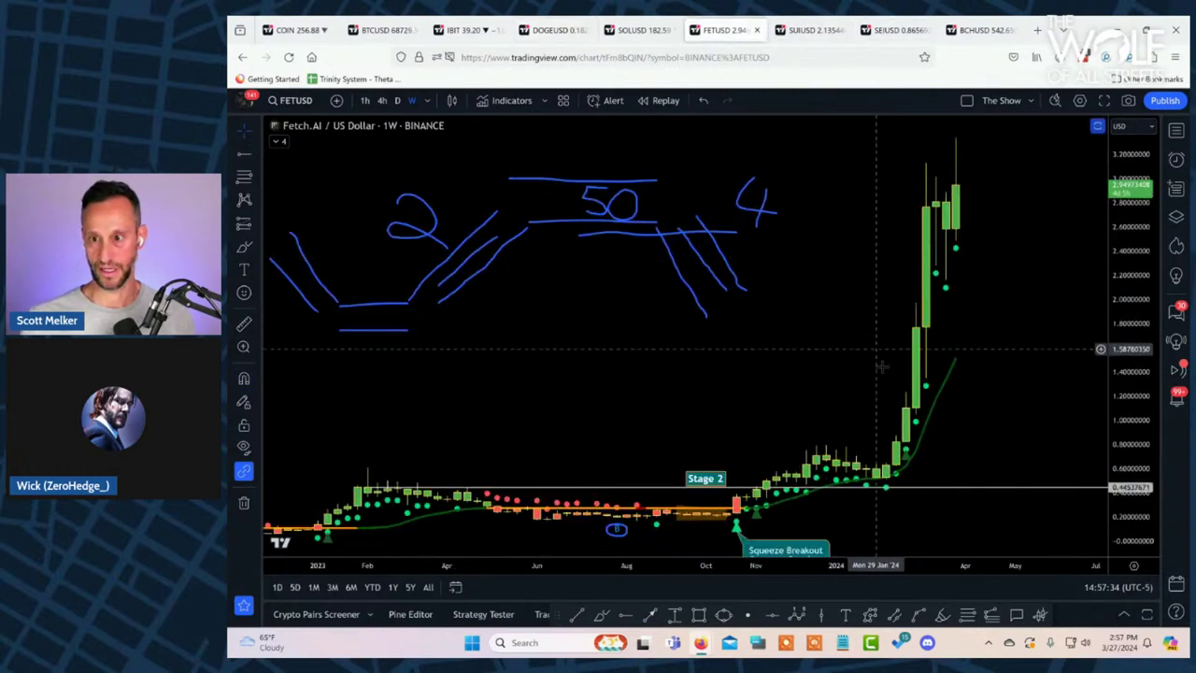